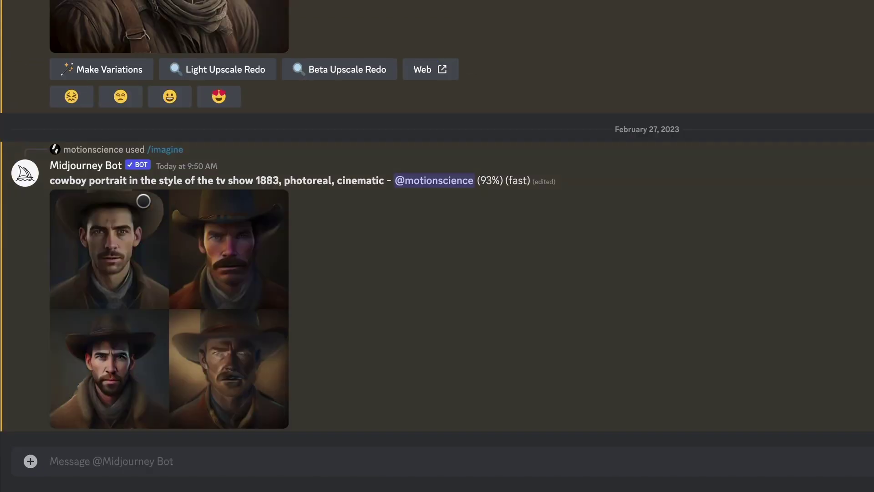
- Enlarge the Midjourney grid of four photoreal, cinematic 1883-style cowboy portraits
click(59, 200)
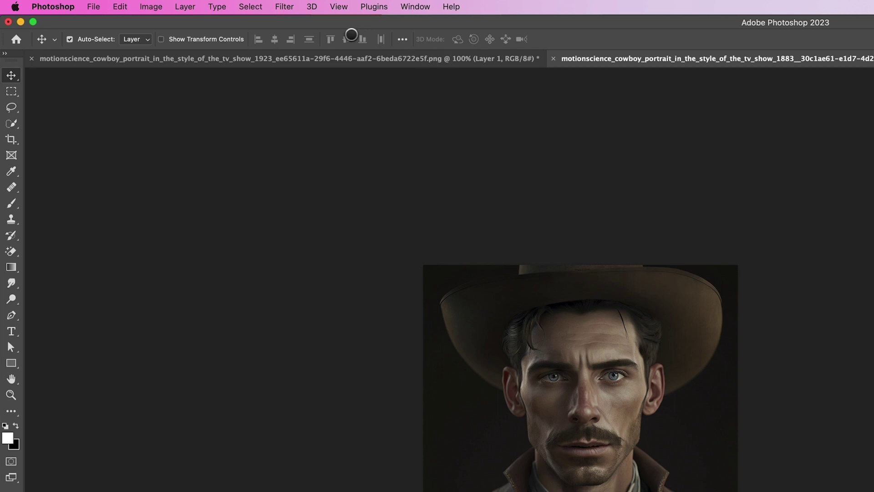
- Apply Neural Filters' Depth Blur to the cowboy portrait with Output depth map only enabled
click(283, 5)
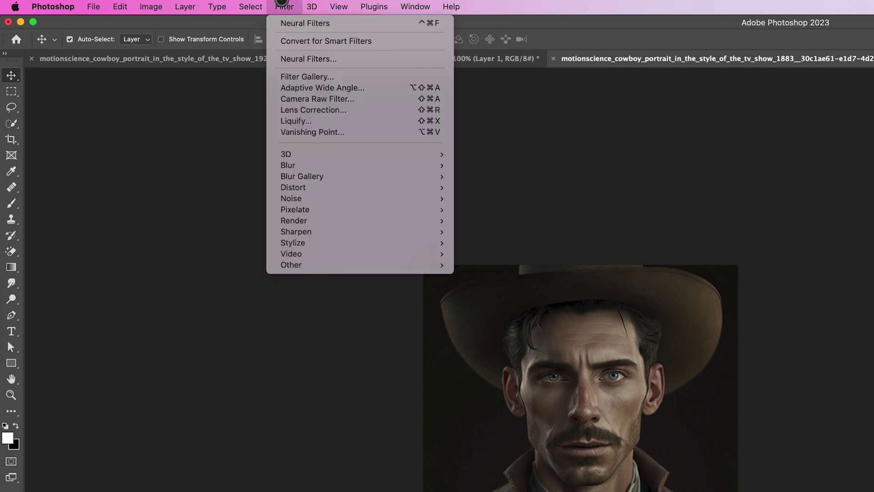
click(309, 58)
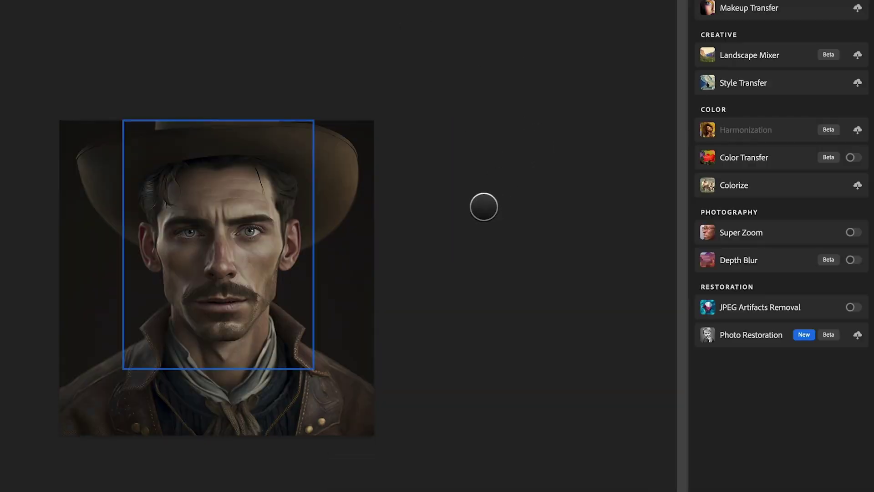
click(853, 259)
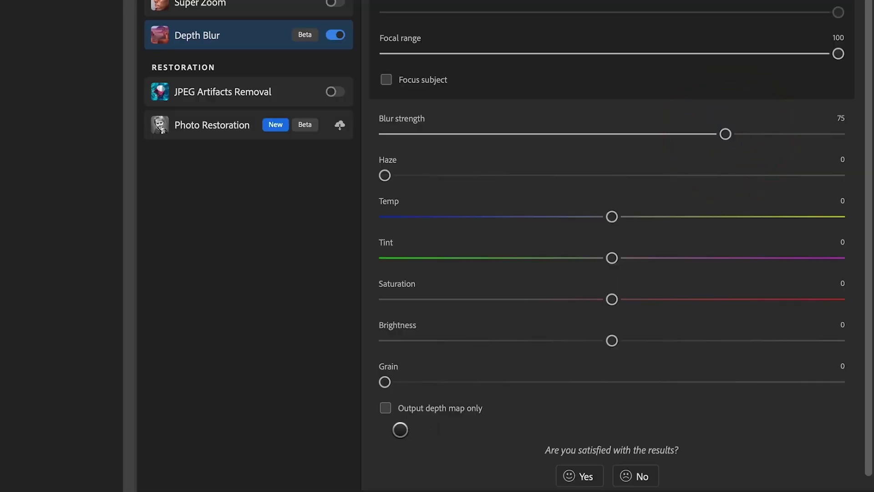
click(385, 408)
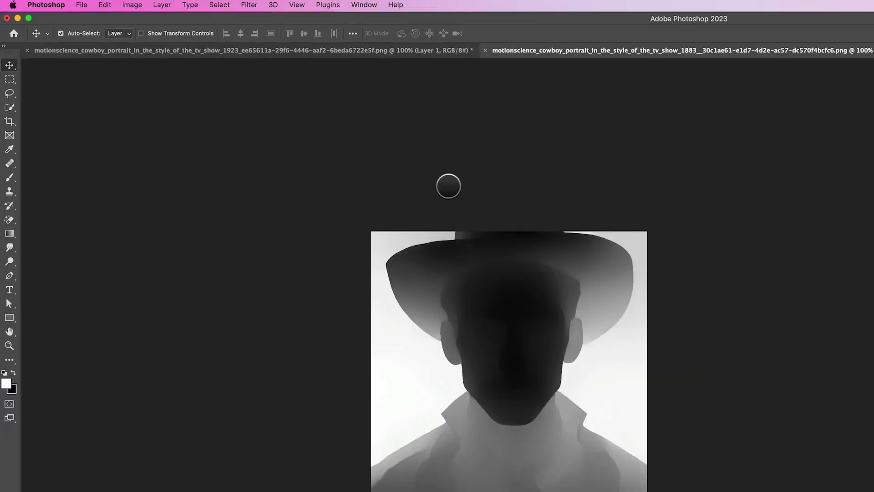
click(138, 5)
- Invert the depth map and import the PSD into After Effects as Composition - Retain Layer Sizes
mouse_move(145, 35)
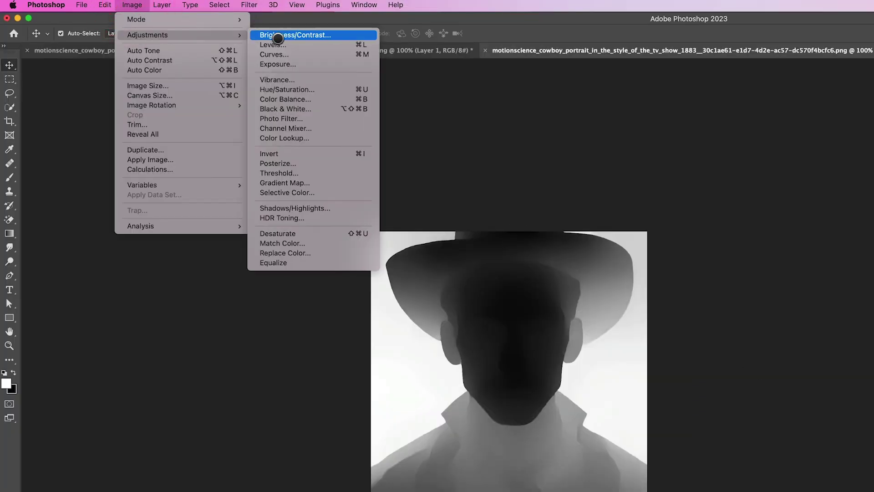
click(284, 154)
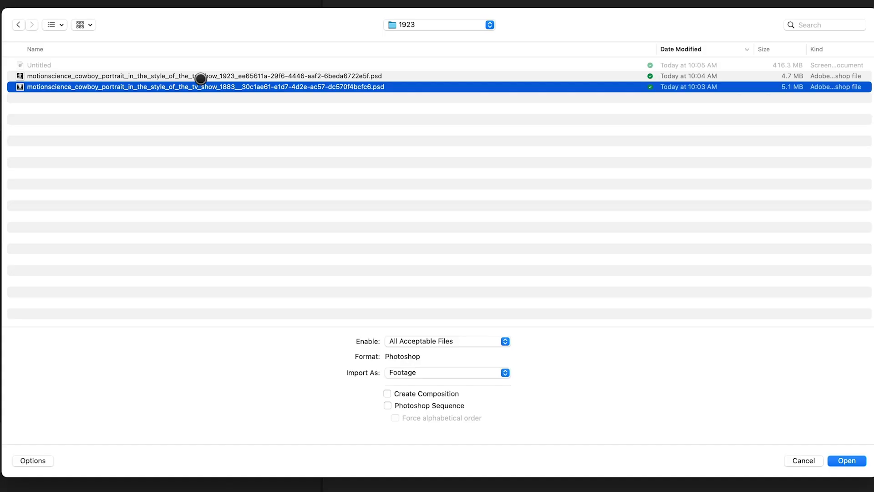
key(space)
key(space)
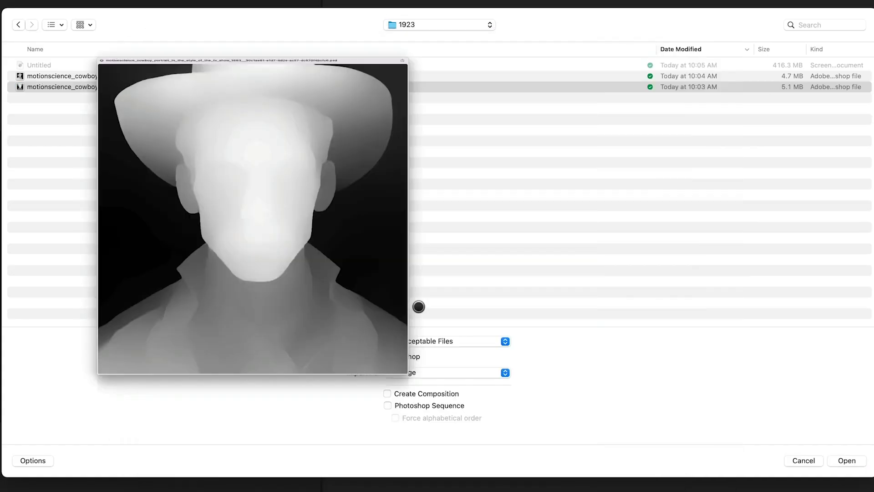
click(417, 372)
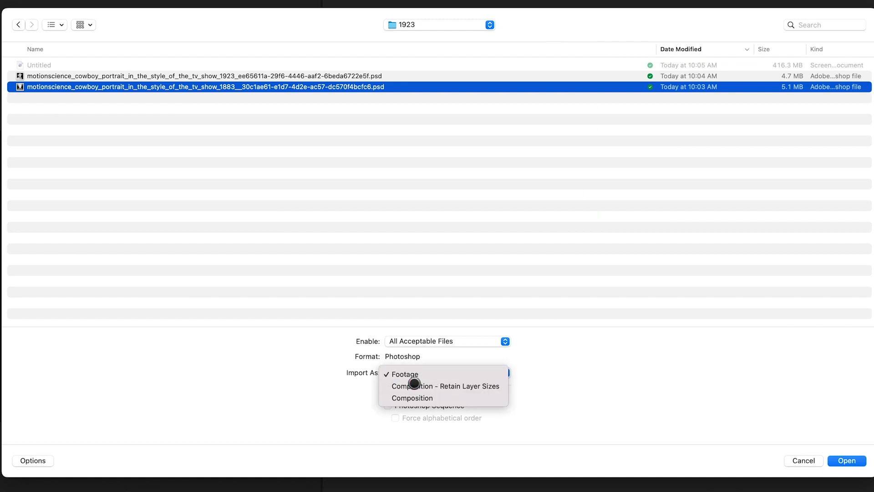
click(409, 384)
click(847, 460)
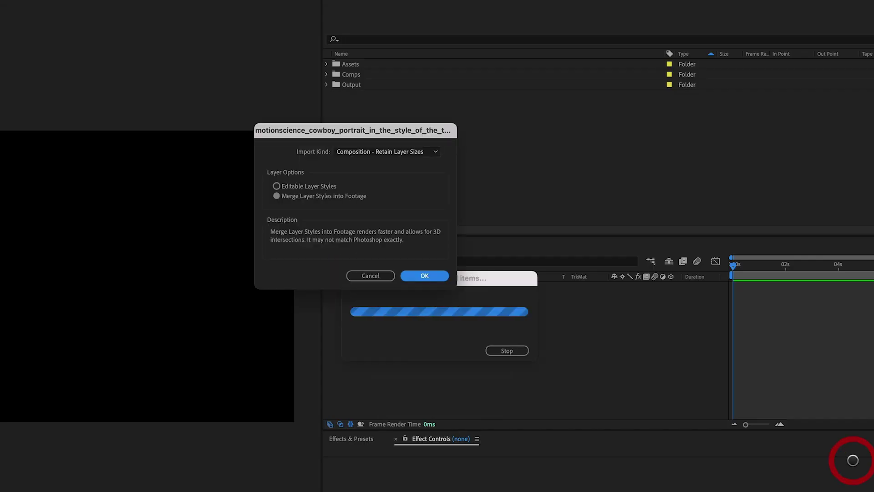
click(424, 276)
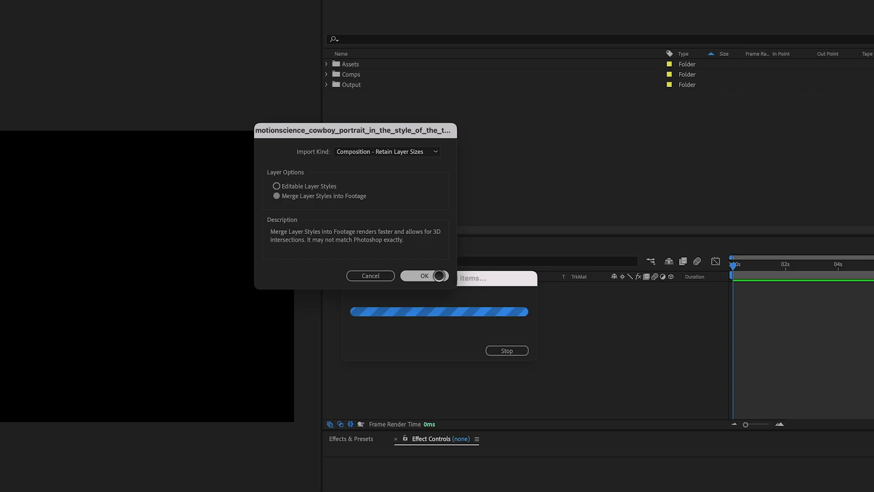
click(418, 295)
- Apply a Displacement Map to the Background layer with Layer 1 as the displacement layer
click(74, 5)
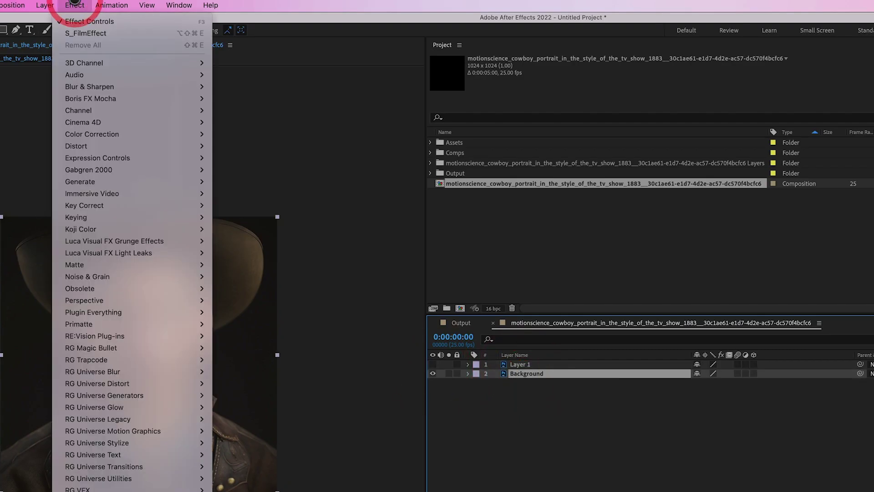
mouse_move(114, 146)
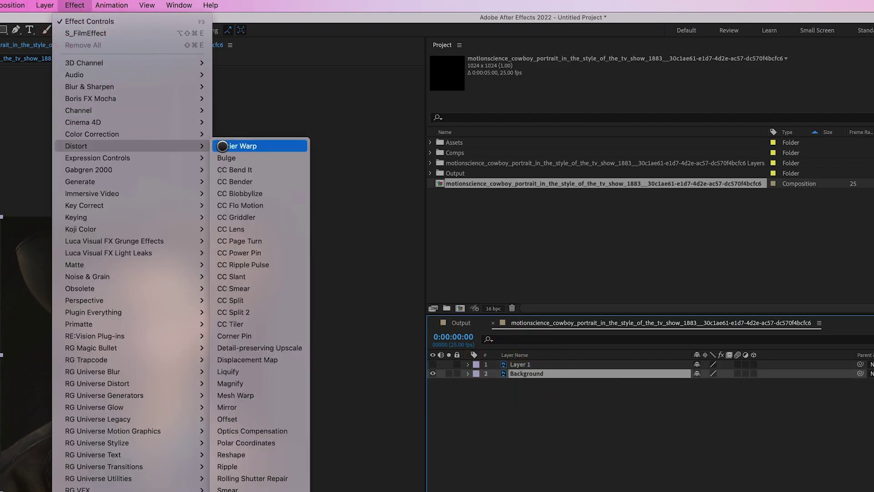
click(255, 359)
click(815, 353)
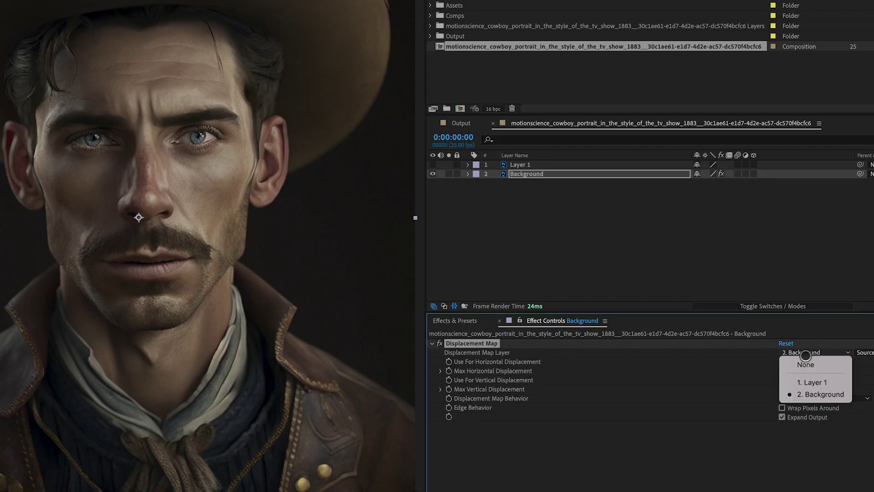
click(811, 383)
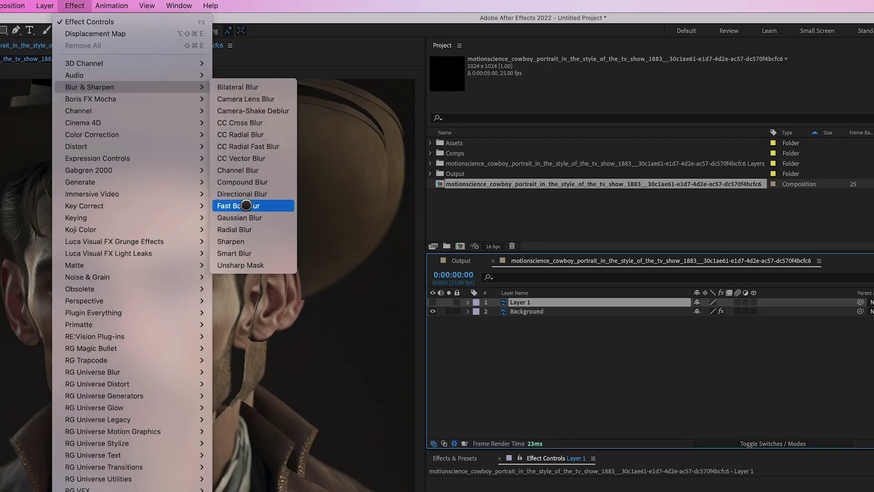
- Add Fast Box Blur to Layer 1, map from Effects & Masks, and lower horizontal displacement to 31.0
click(246, 205)
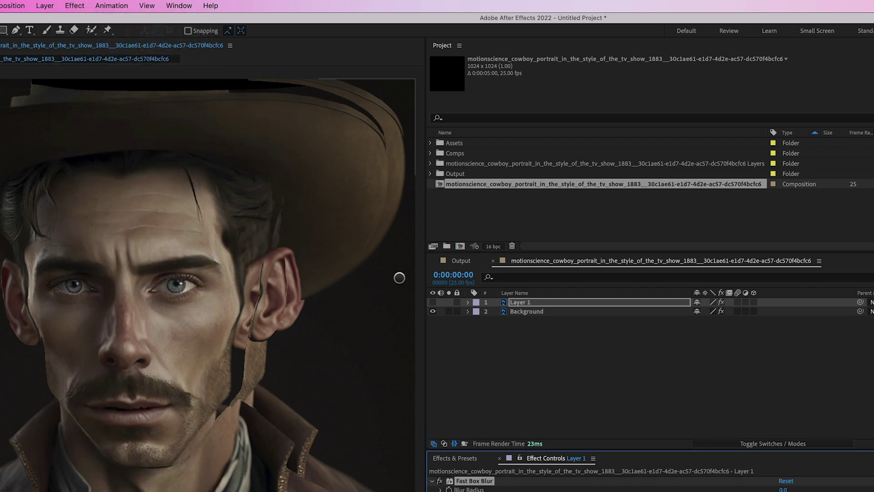
click(433, 302)
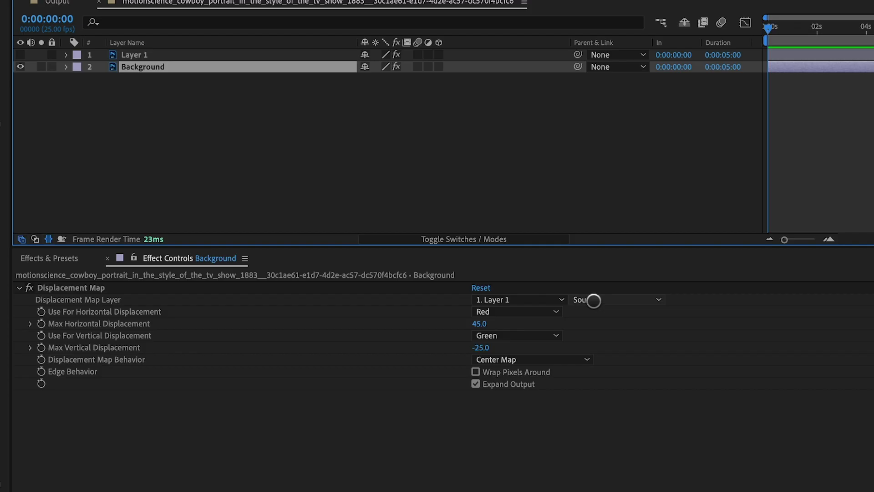
click(593, 300)
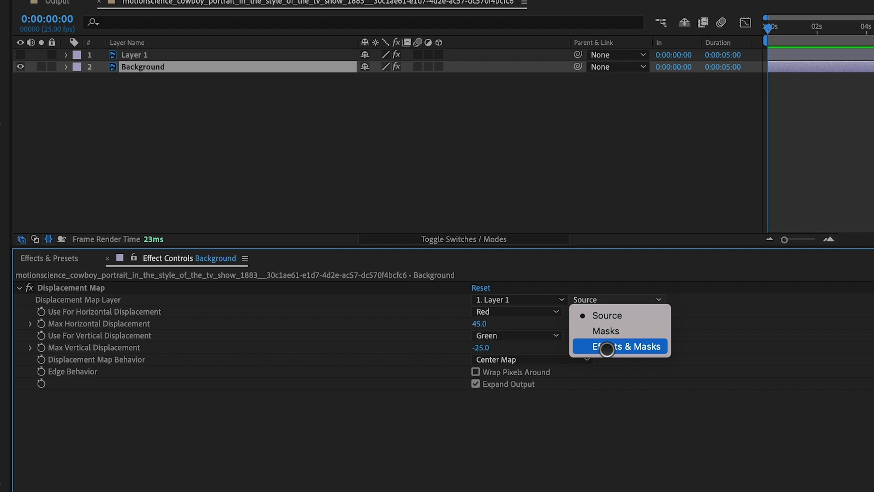
click(607, 349)
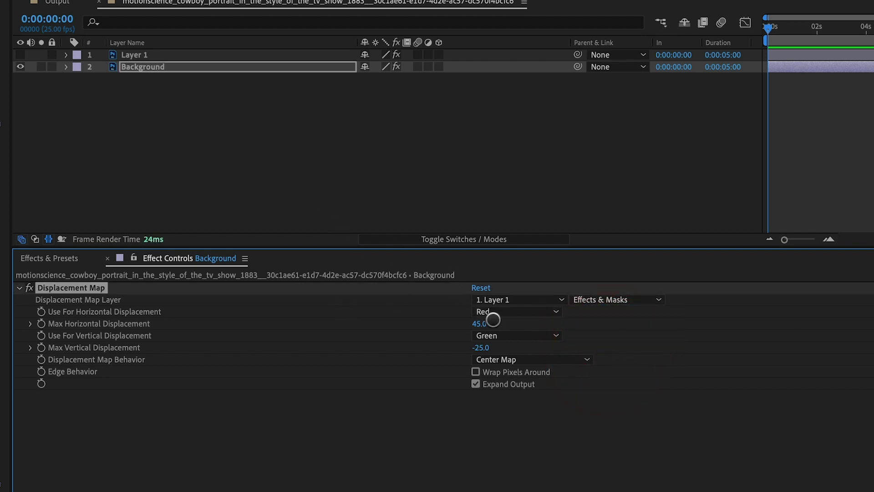
drag(493, 320, 441, 324)
- Keyframe both displacement maximums to end at -34.0 horizontal and -17.0 vertical, comparing with fx toggled
click(41, 323)
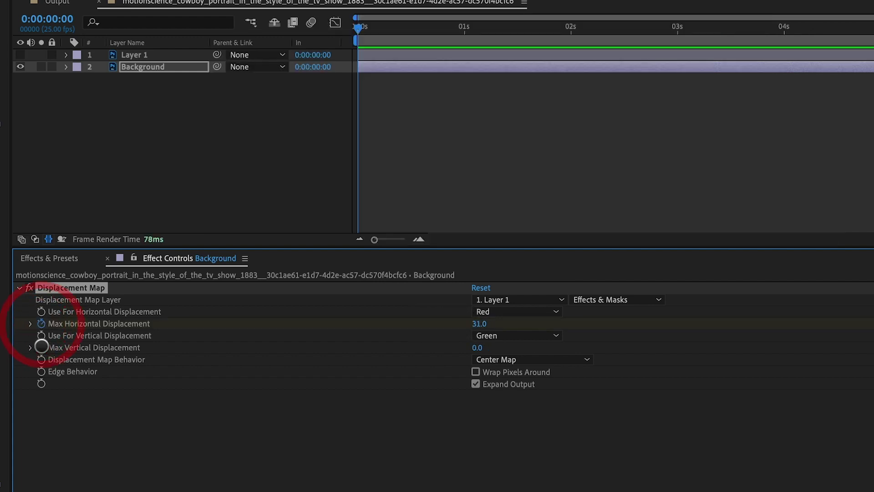
click(41, 346)
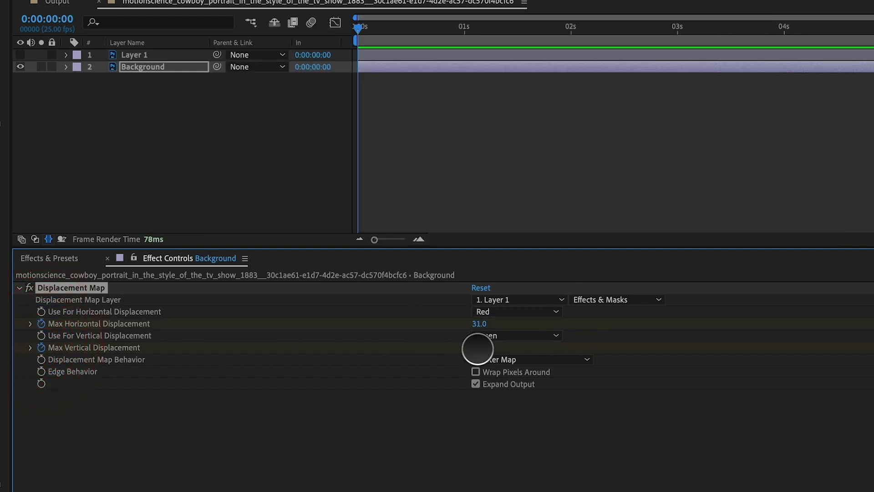
drag(477, 348, 489, 348)
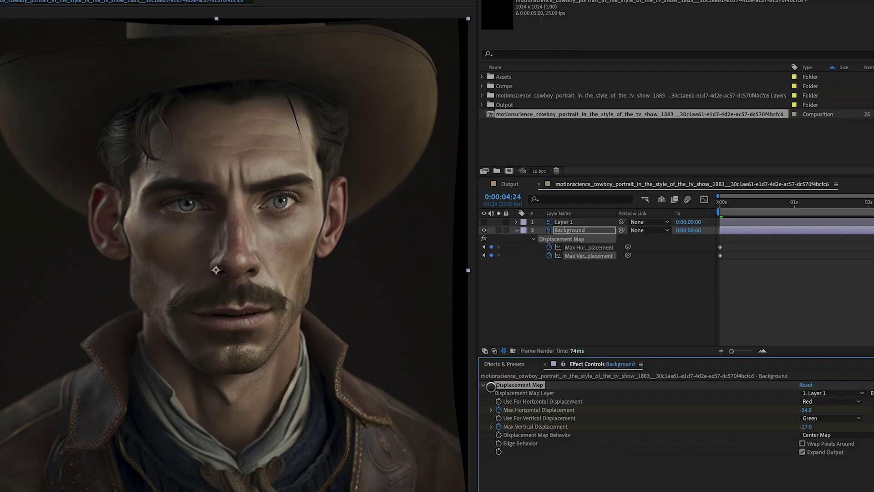
click(728, 469)
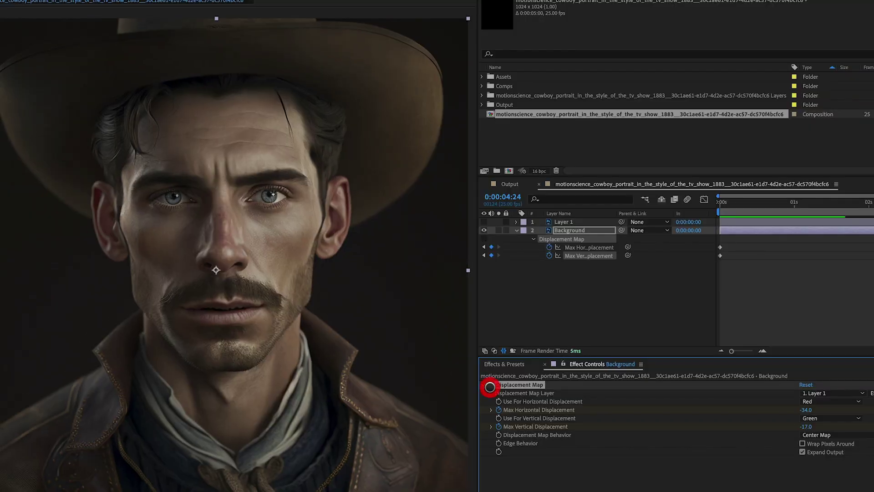
click(727, 468)
click(489, 386)
click(489, 386)
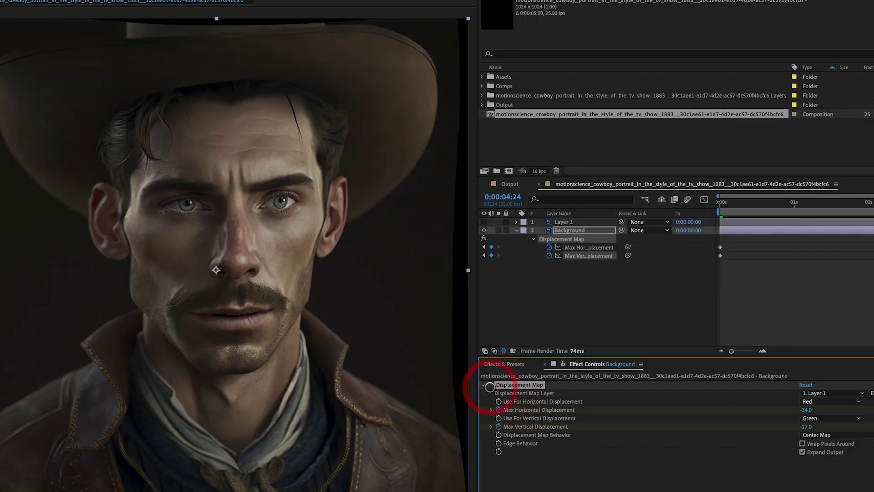
drag(805, 410, 815, 407)
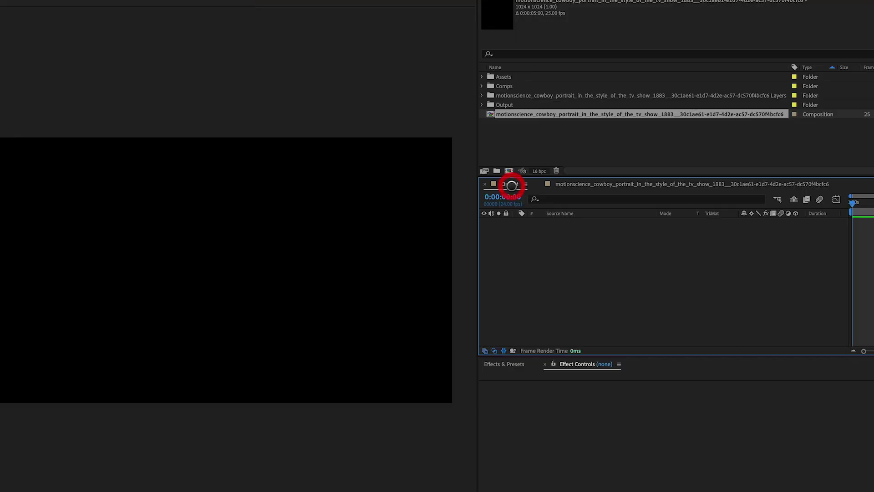
- Place the cowboy comp in Output, reposition it at 133% scale, and download the parchment image
click(521, 122)
drag(557, 235, 559, 236)
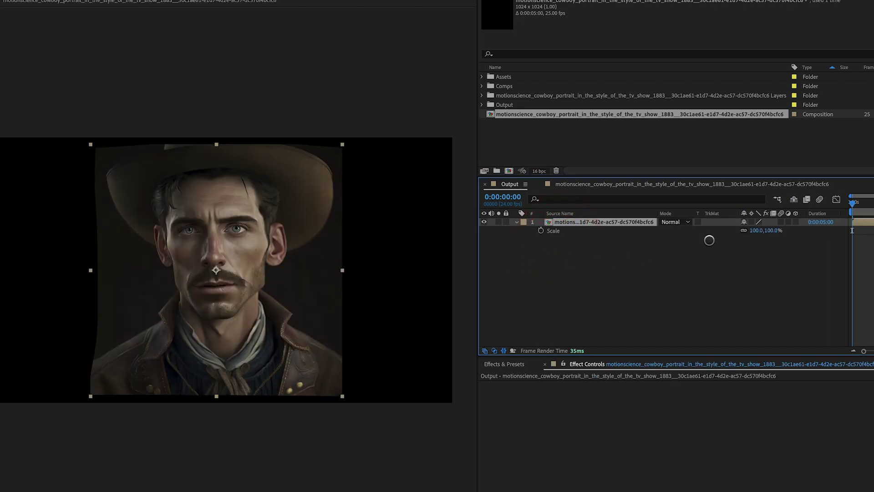
drag(754, 231, 767, 231)
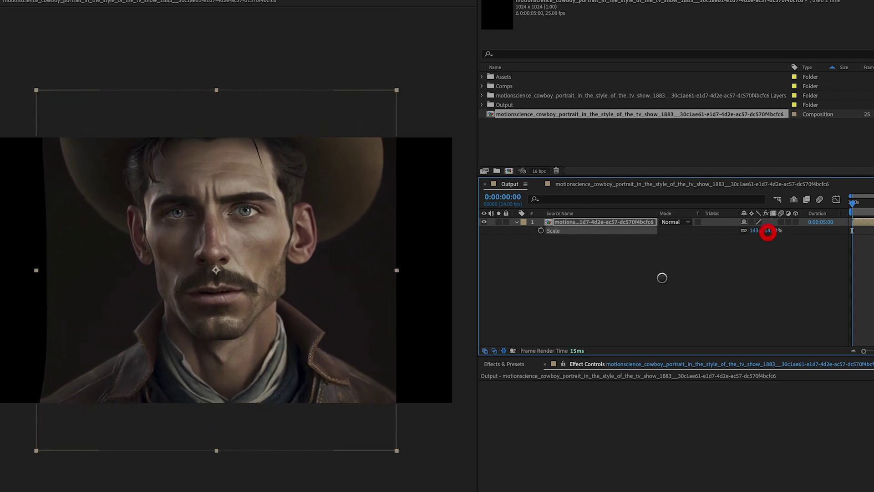
drag(296, 289, 431, 323)
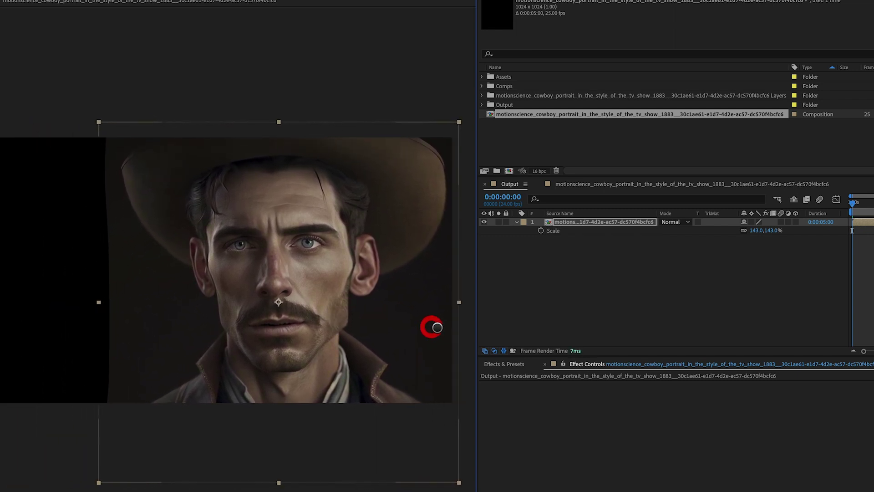
drag(752, 231, 752, 232)
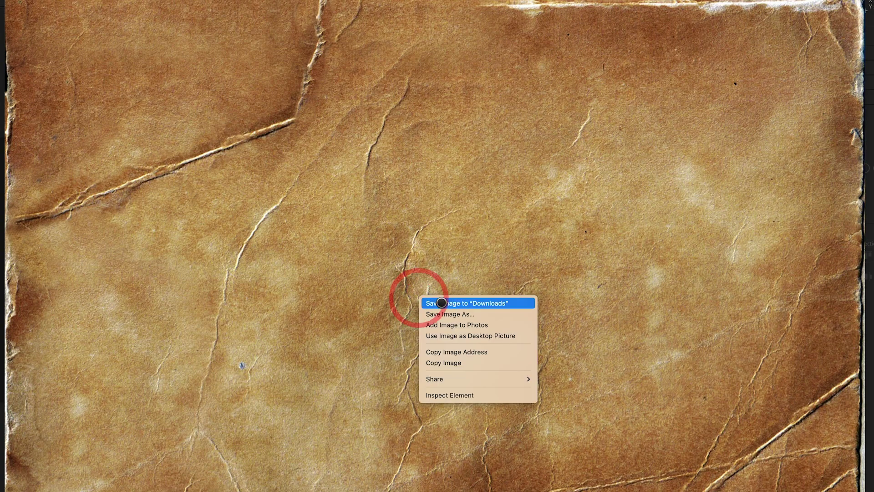
click(441, 303)
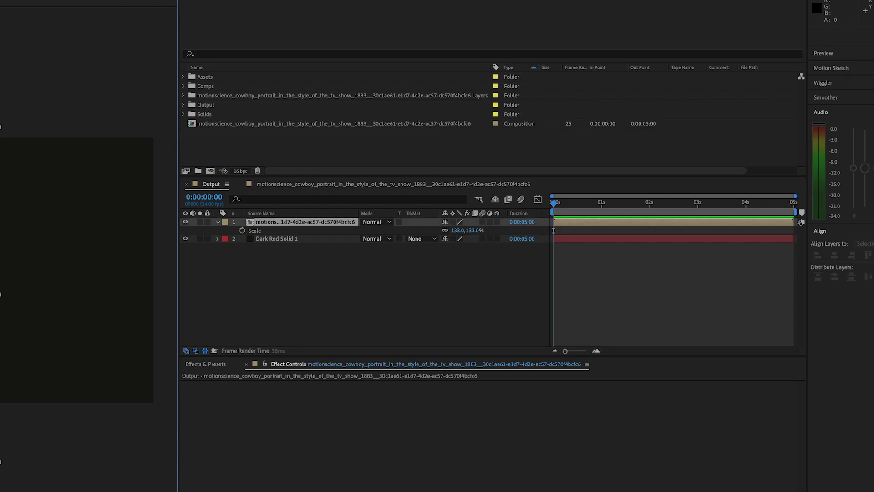
- Add the parchment JPG as layer 3 behind the portrait and hide the Dark Red Solid 1 layer
click(256, 137)
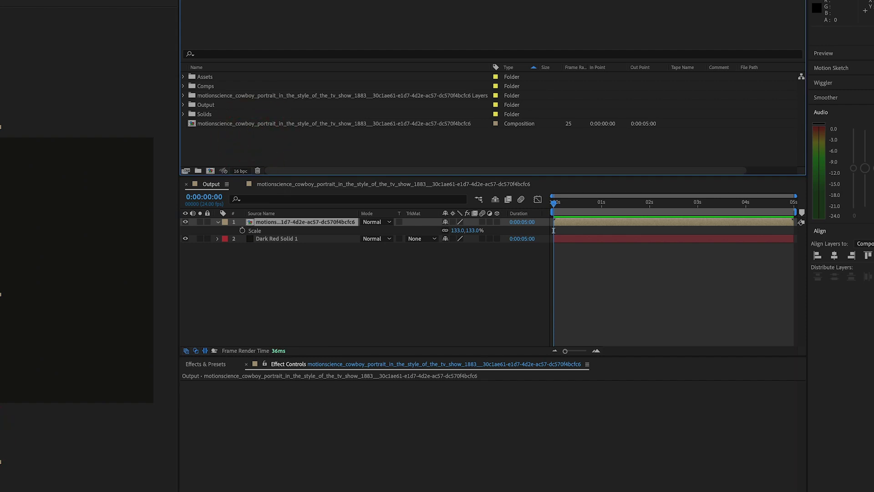
drag(237, 132, 250, 285)
click(251, 284)
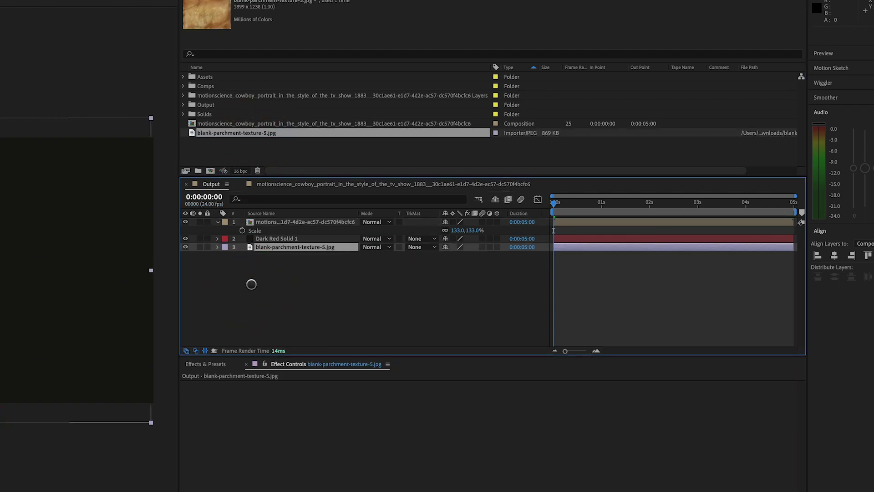
click(185, 238)
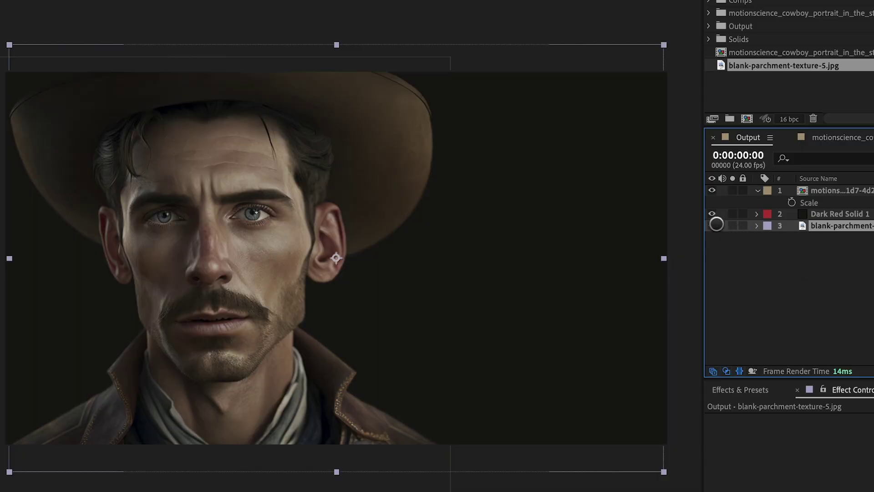
click(712, 214)
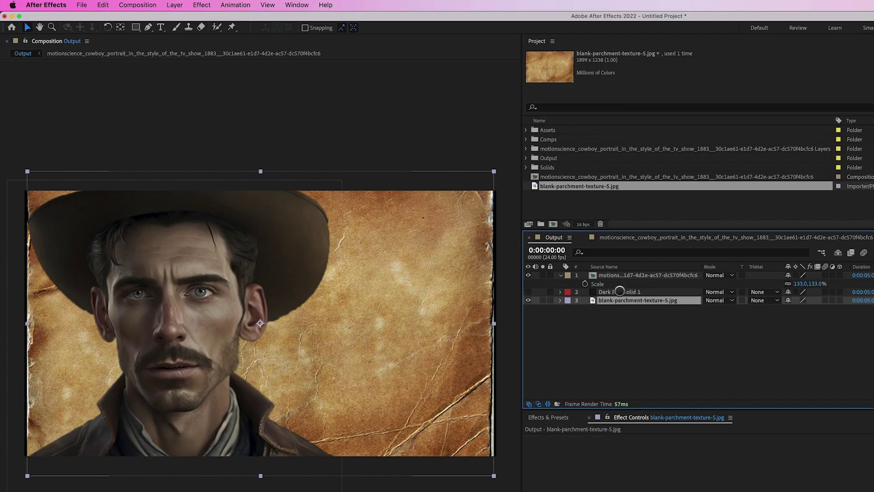
- Add Adjustment Layer 1 above the portrait and apply Lumetri Color, showing Basic Correction
click(623, 275)
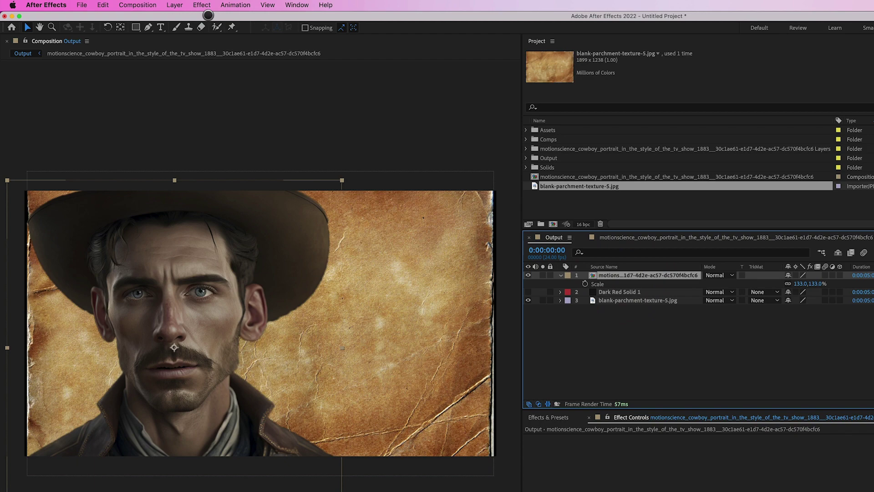
click(174, 5)
mouse_move(218, 20)
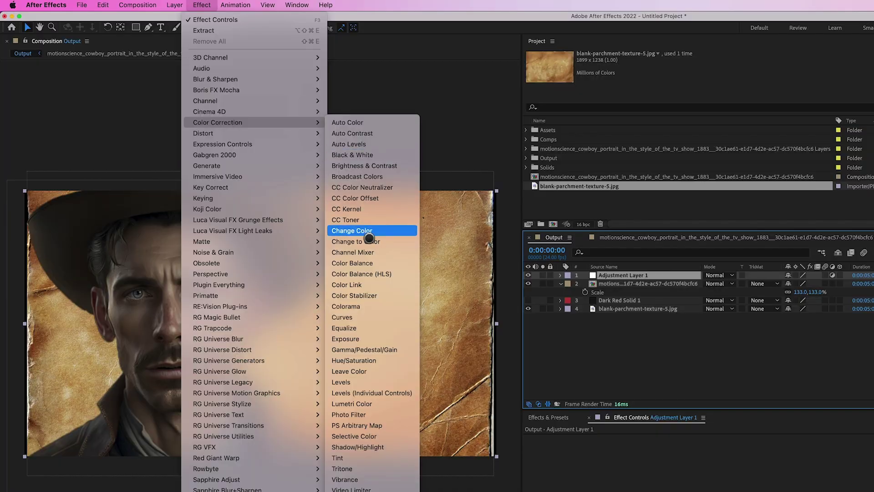
click(372, 402)
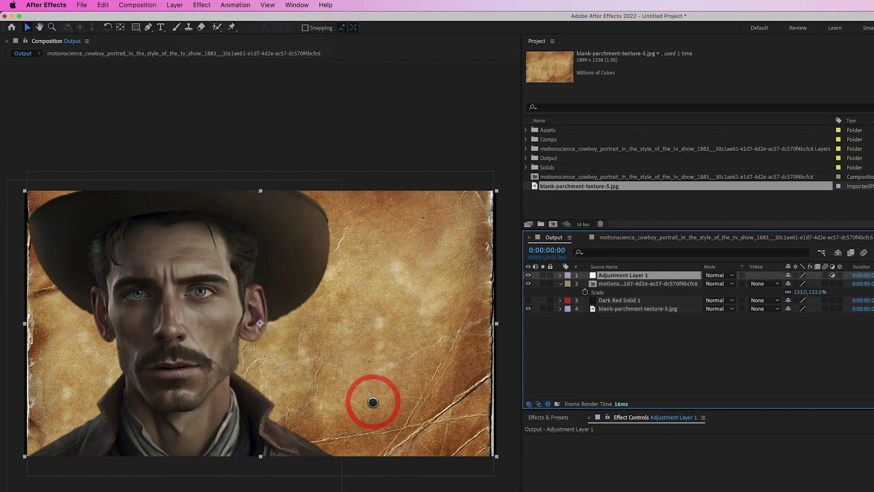
click(534, 447)
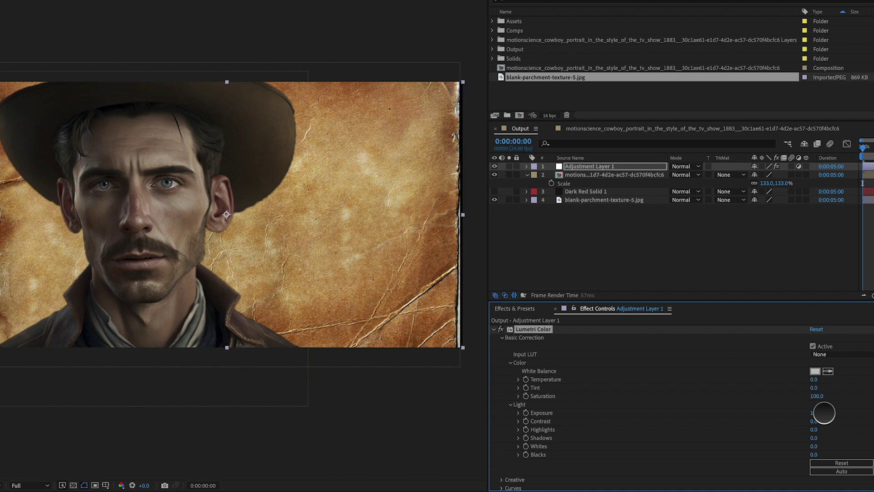
- Raise Lumetri exposure, set the vignette amount to -3.9, and scale the parchment to 137%
mouse_move(824, 412)
mouse_down()
mouse_move(850, 413)
mouse_move(836, 415)
mouse_up()
click(505, 462)
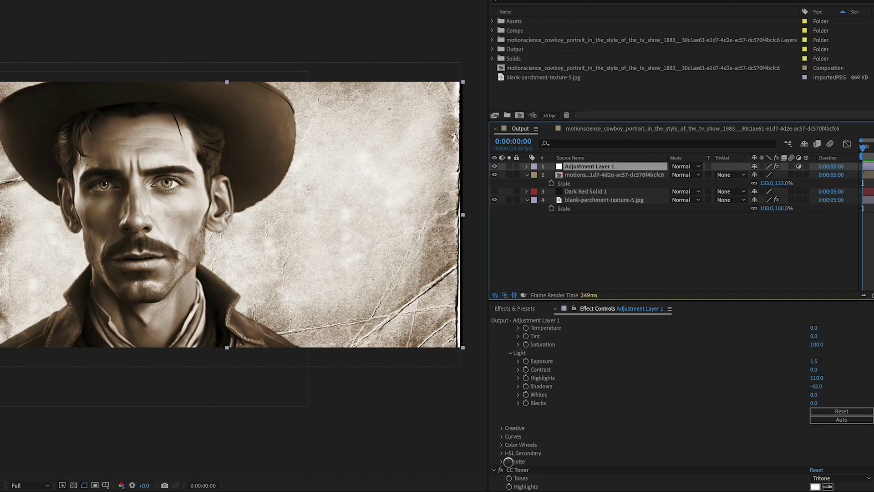
scroll(517, 474, down, 3)
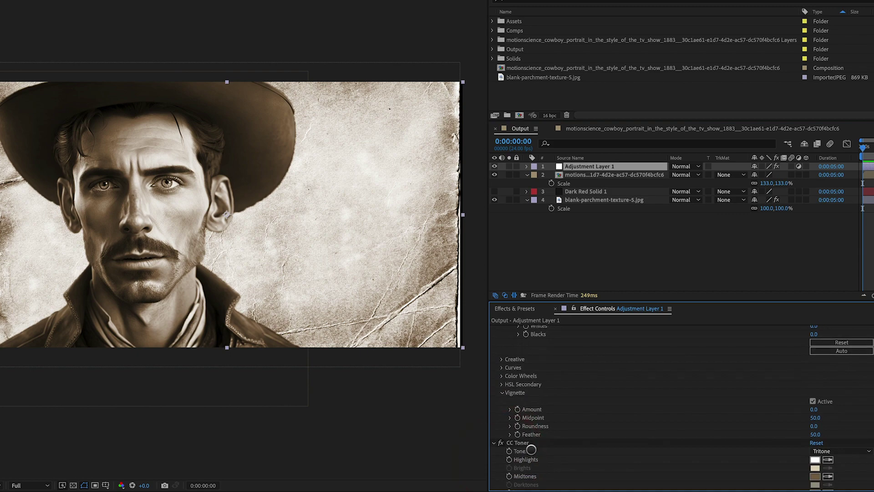
scroll(626, 433, down, 1)
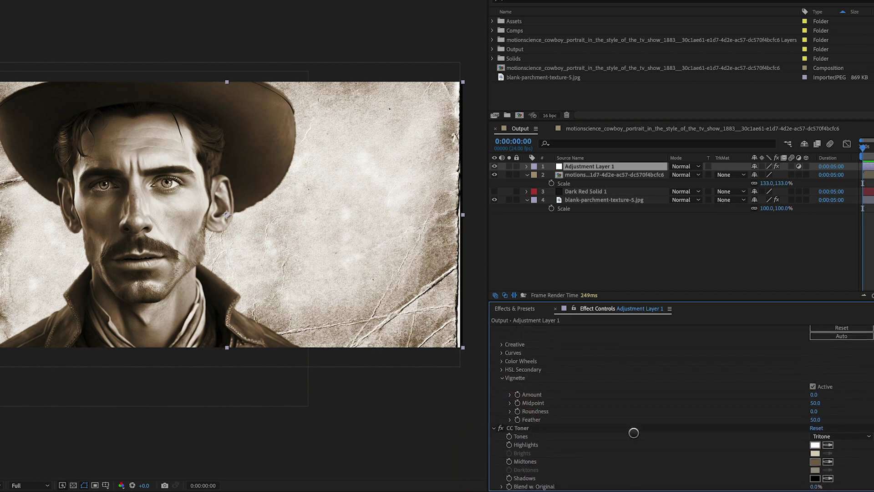
drag(812, 394, 619, 395)
drag(774, 206, 784, 206)
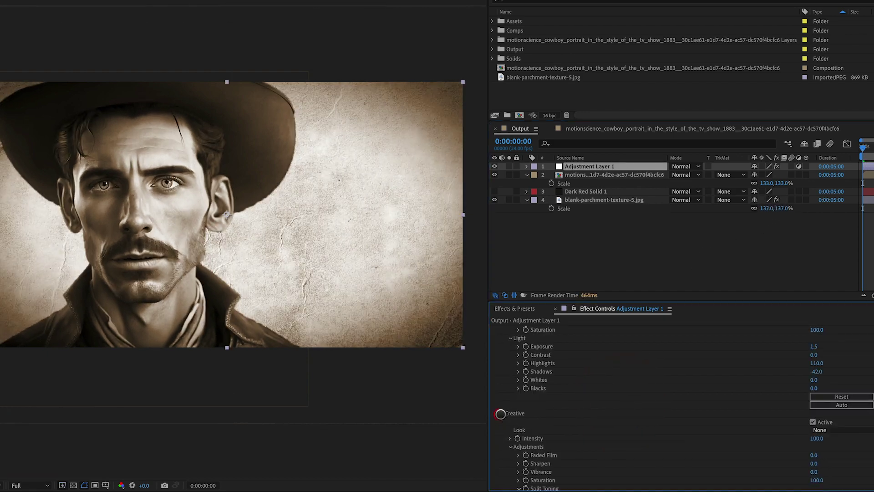
click(519, 414)
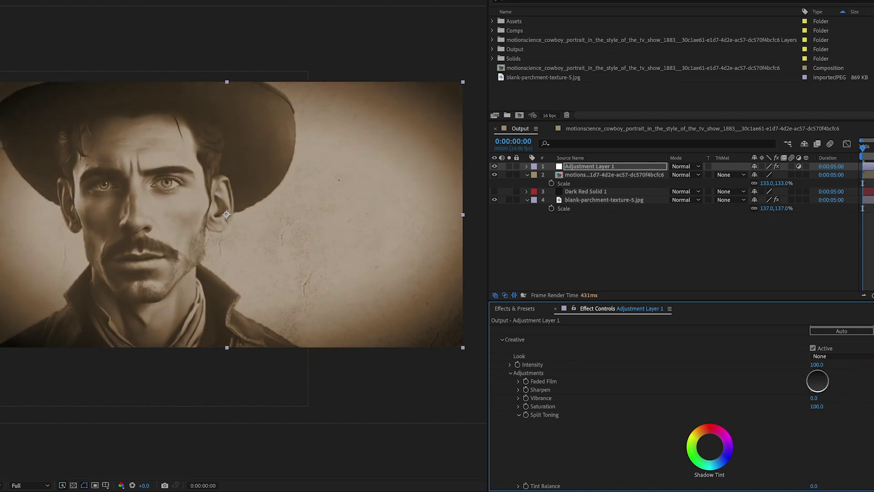
- Choose SL GOLD TOBACCO as the Lumetri Creative Look
click(840, 355)
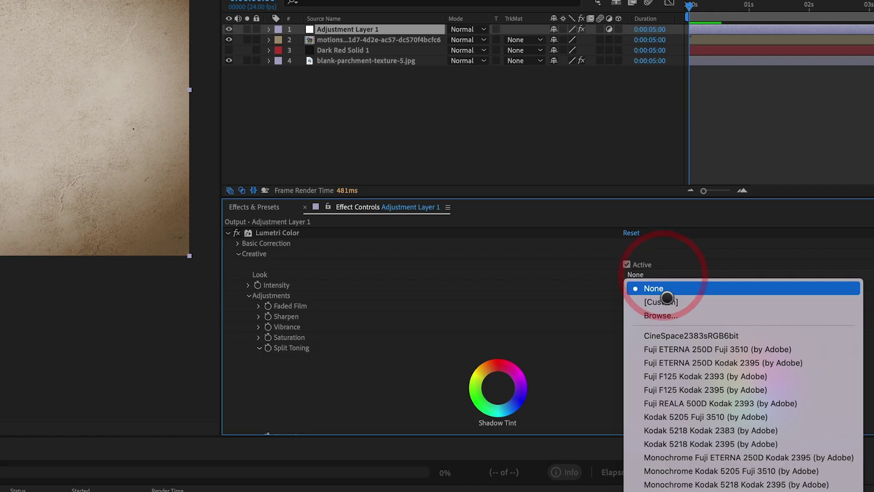
scroll(667, 298, down, 15)
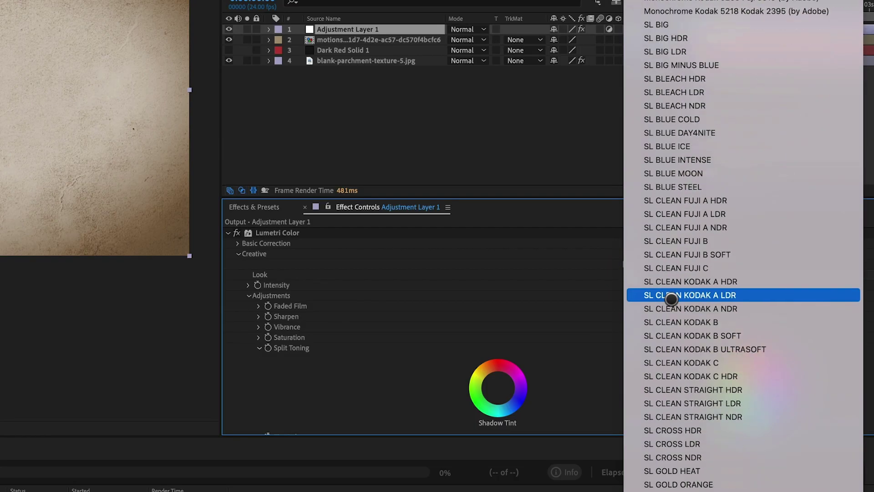
scroll(672, 296, down, 3)
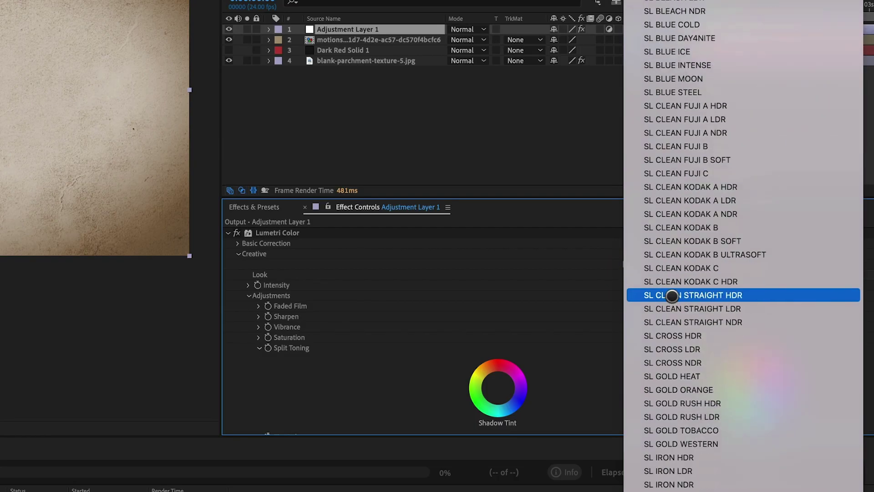
click(695, 429)
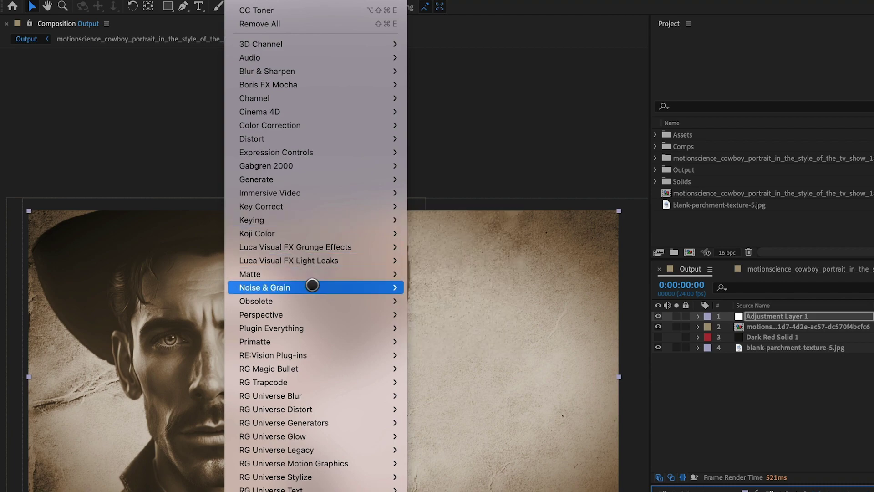
- Apply Add Grain to the adjustment layer in Final Output mode with a film-stock preset
mouse_move(312, 285)
click(444, 289)
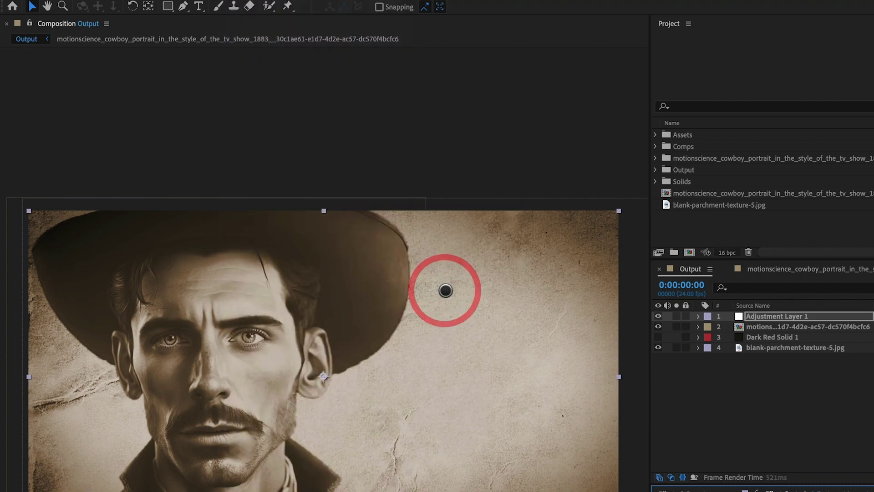
click(802, 374)
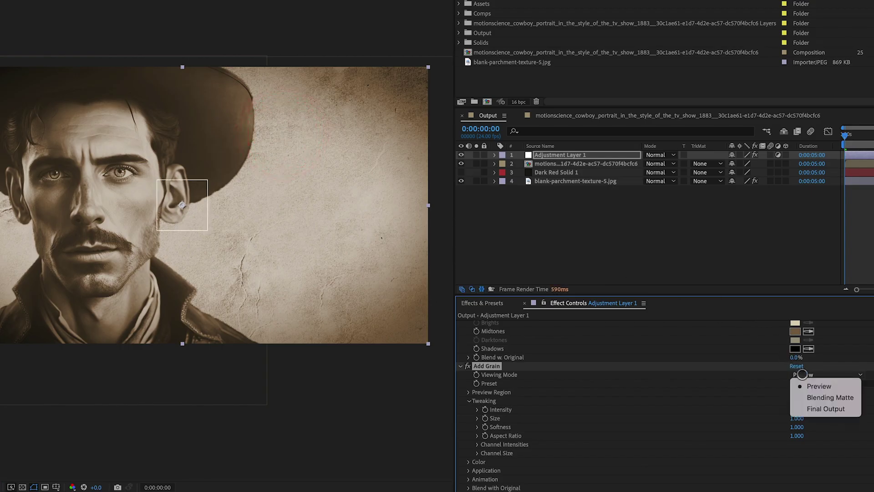
click(819, 408)
click(802, 383)
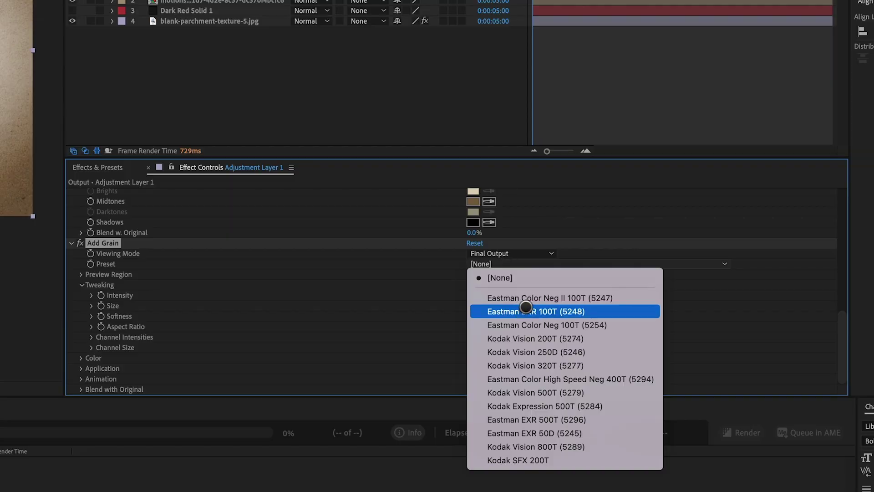
click(525, 379)
- Add a Curves effect from Color Correction to the adjustment layer
click(252, 7)
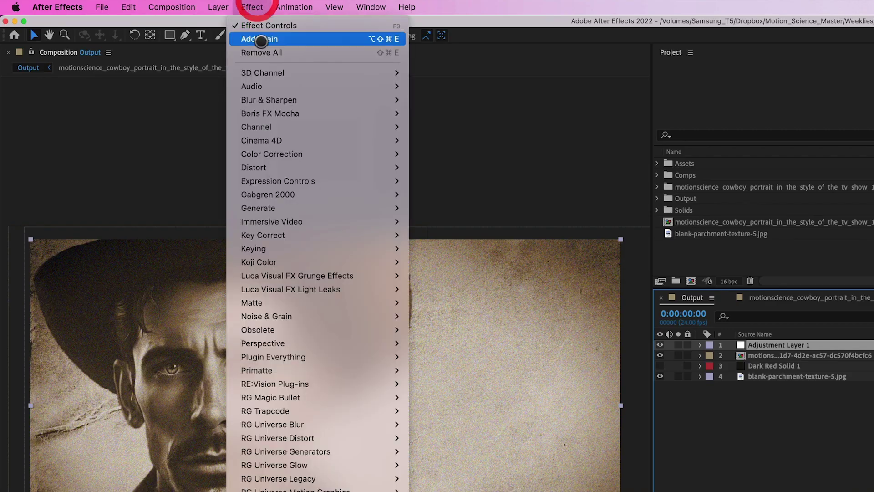
mouse_move(319, 154)
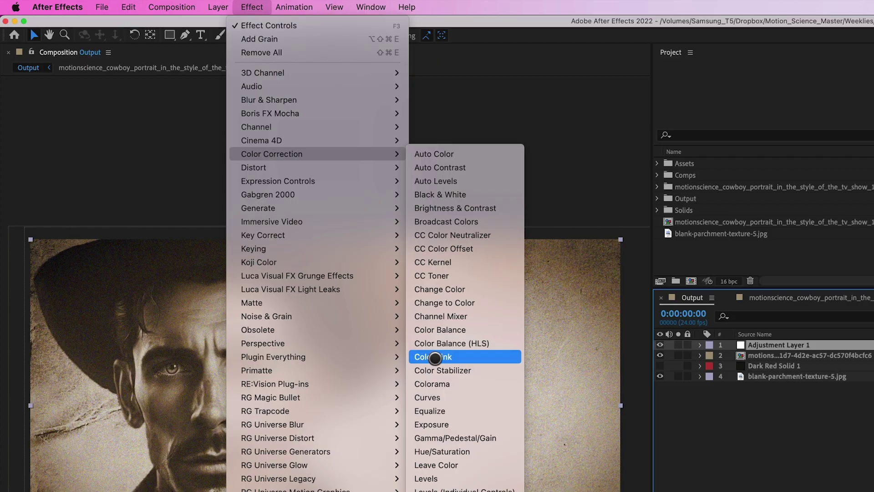
click(432, 397)
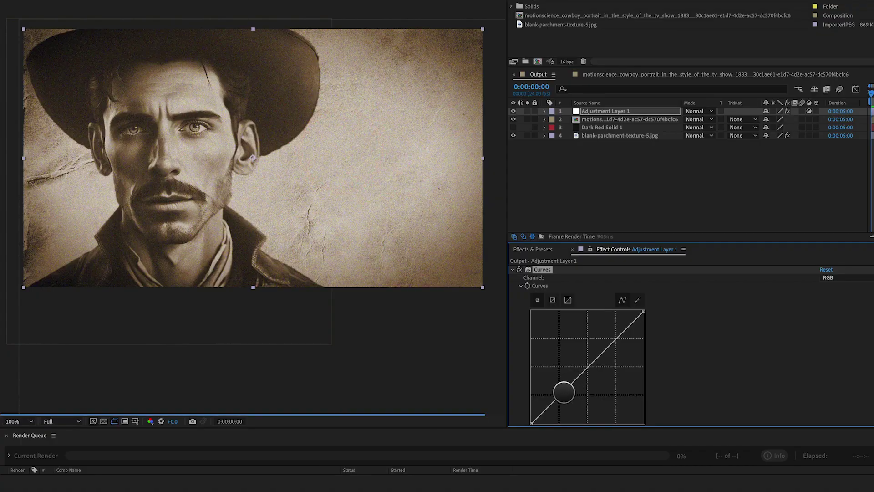
- Pull the lower Curves point down to darken the sepia portrait and add contrast
drag(564, 392, 548, 397)
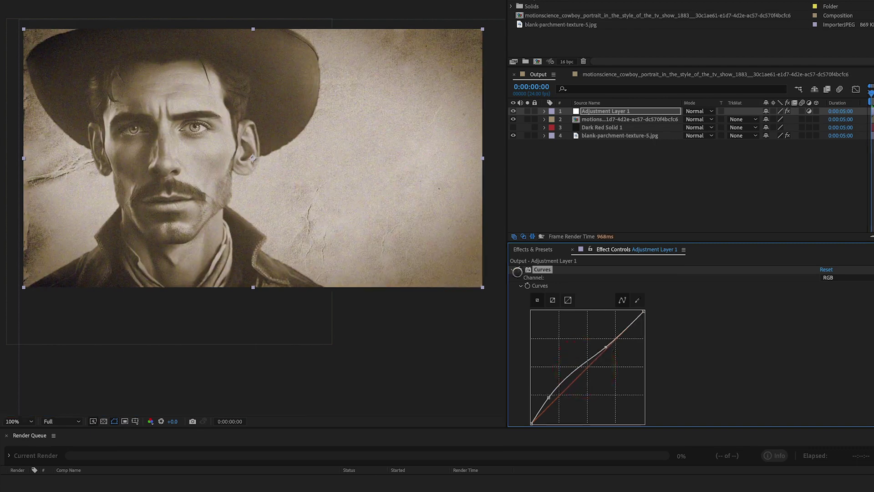
click(526, 277)
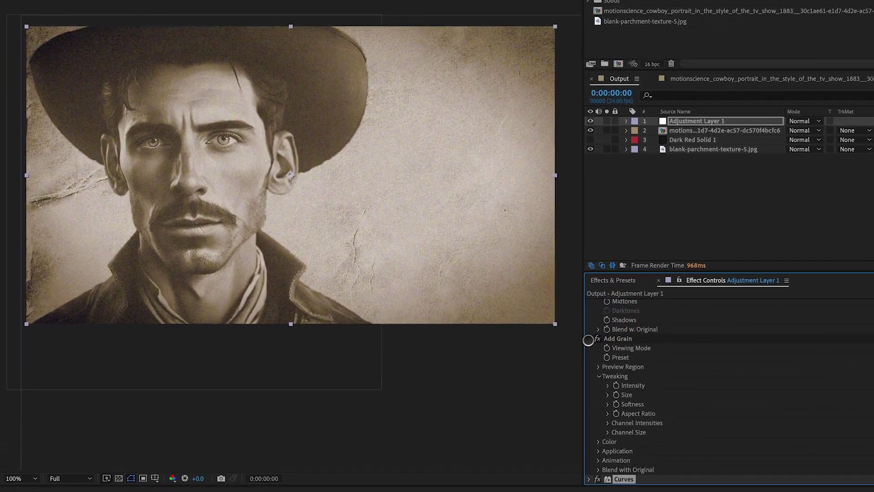
click(588, 339)
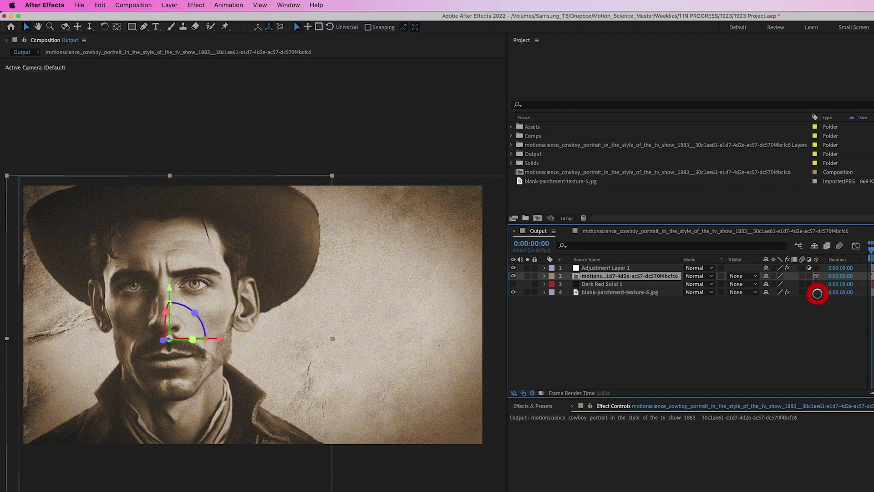
- Add a new camera layer to the Output comp with default settings
click(170, 5)
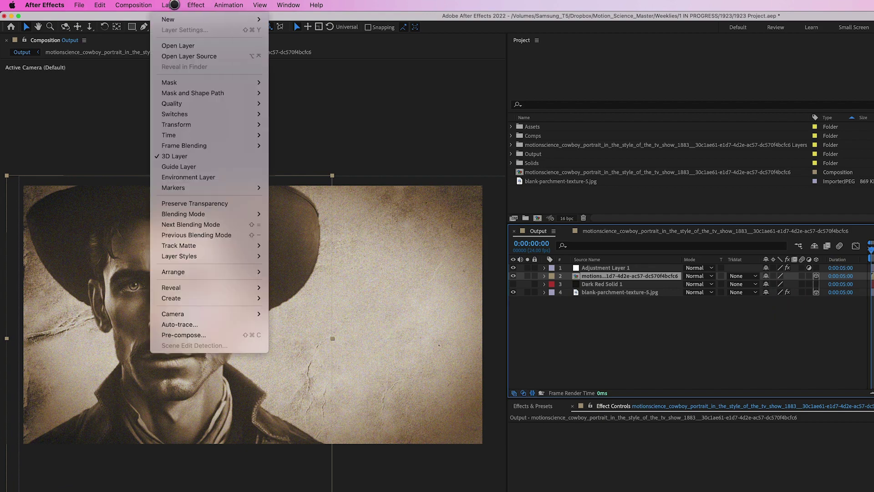
mouse_move(168, 19)
click(287, 51)
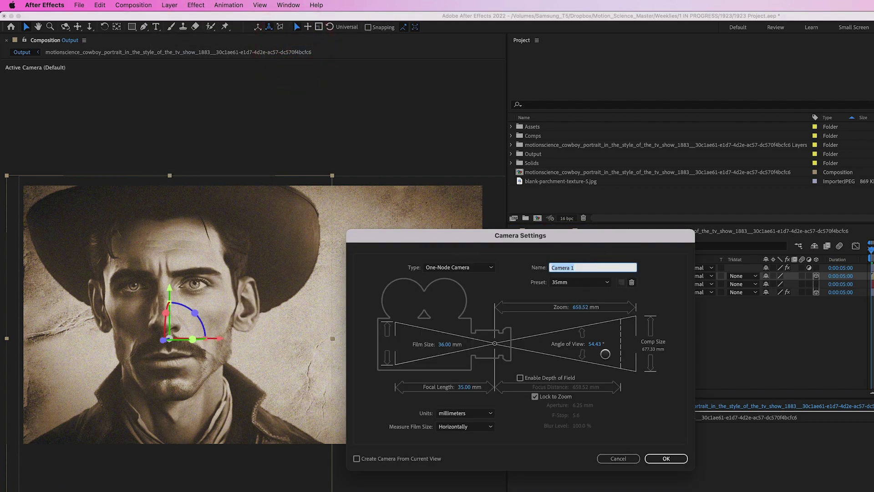
click(665, 457)
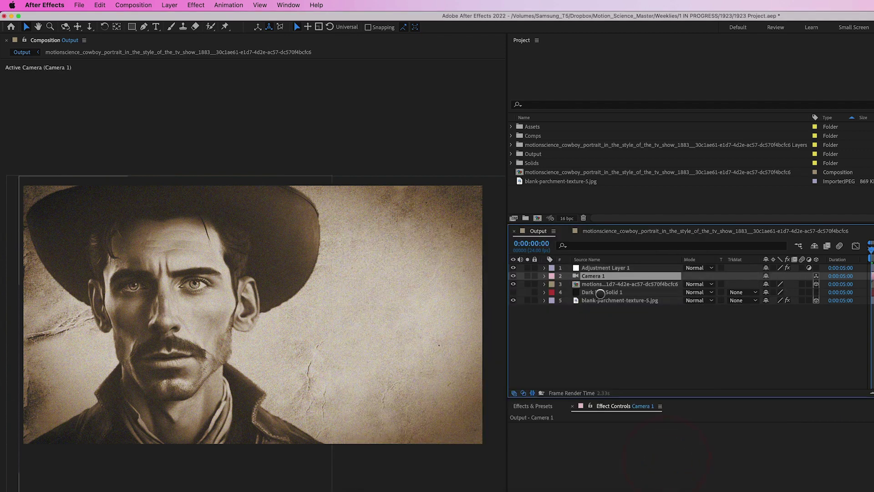
- Move Camera 1 to the top and push its Position Z in to -1972.7
drag(594, 268, 594, 264)
key(p)
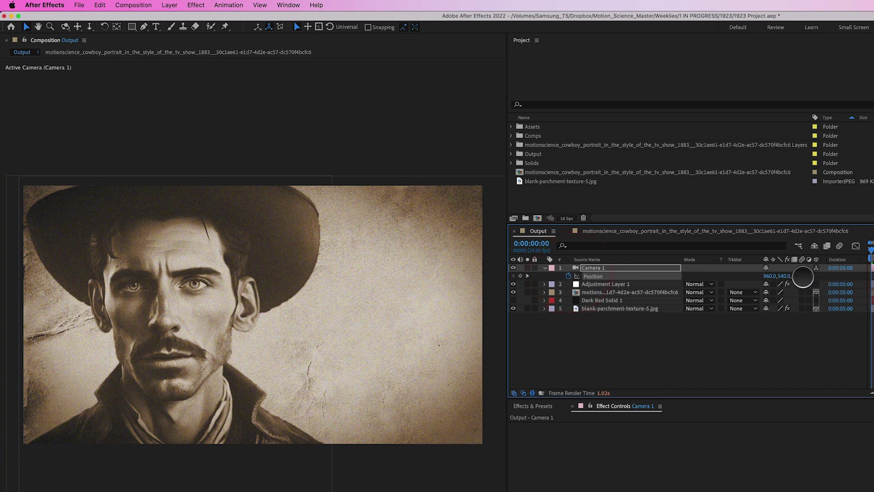
drag(802, 277, 859, 288)
- Select both Displacement Map keyframe sets and apply Time-Reverse Keyframes
click(662, 249)
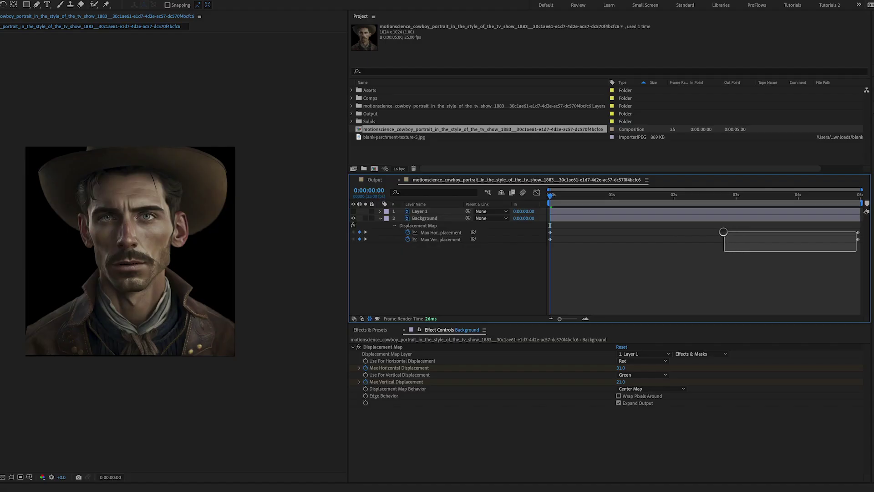
drag(706, 227, 543, 241)
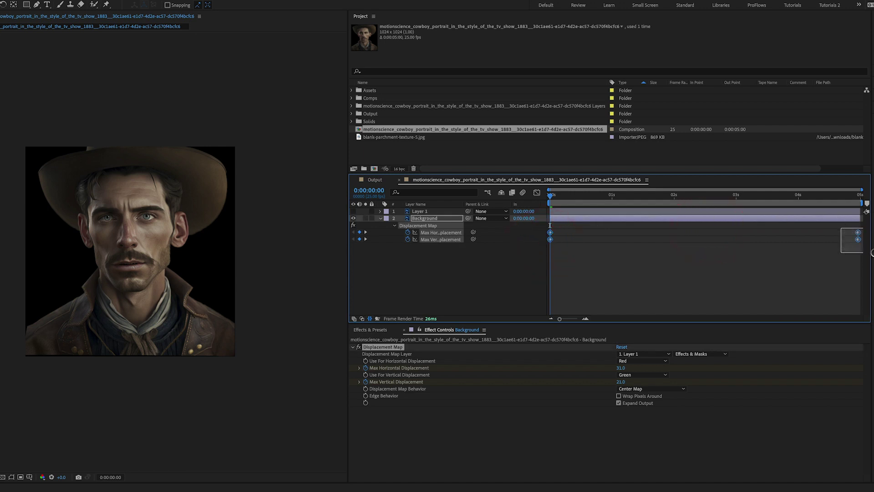
right_click(550, 233)
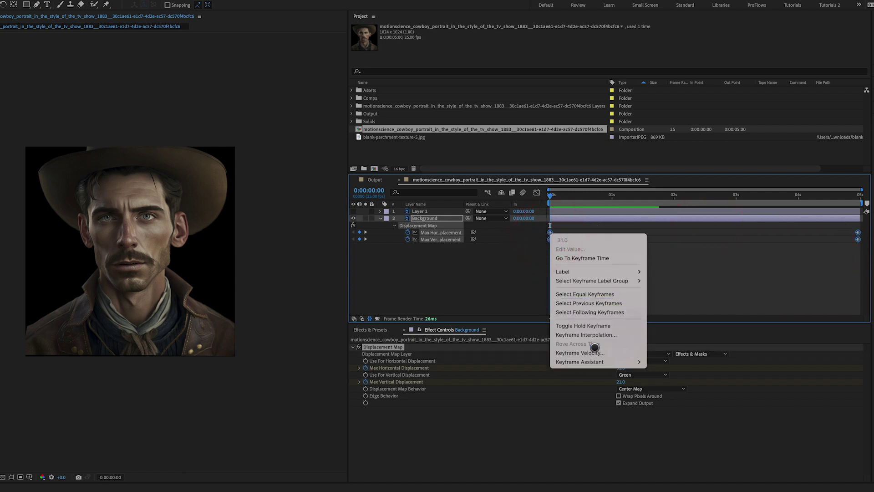
mouse_move(596, 362)
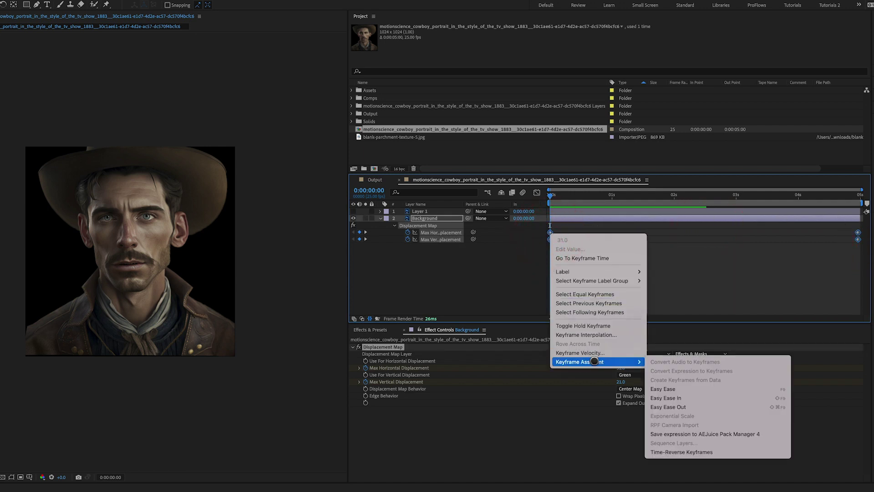
click(666, 451)
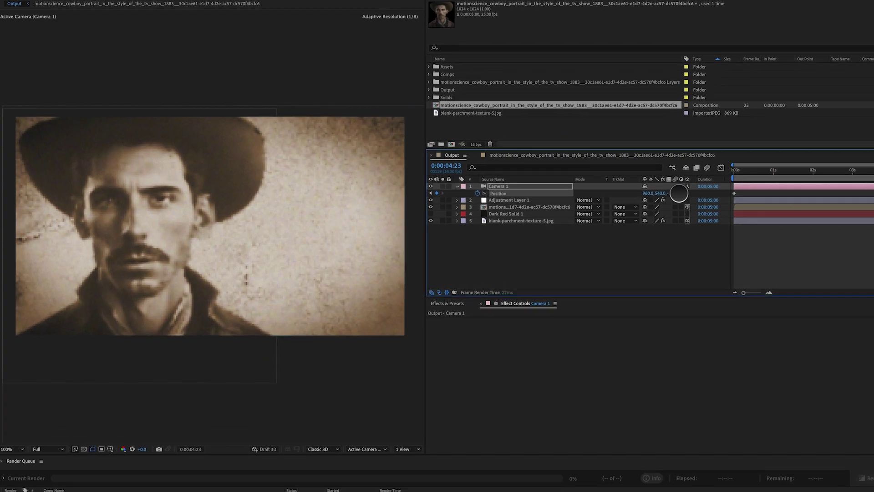
- Stop the preview and lower the LUKE STAR title beside the cowboy's face
key(space)
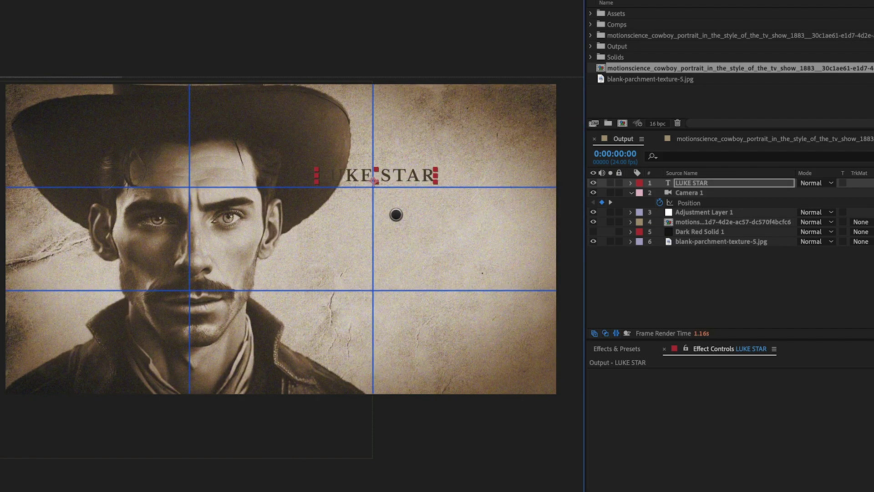
drag(396, 141, 399, 291)
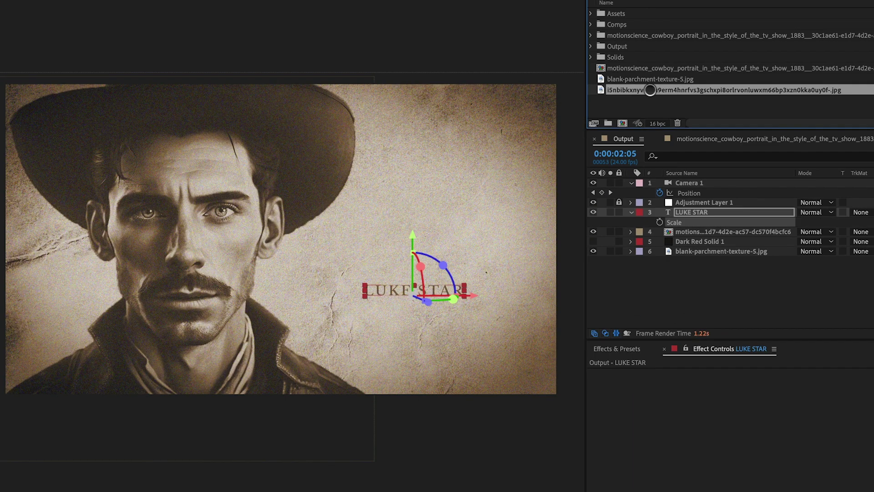
- Add the scratch texture JPEG, push it back in depth, reposition it, and apply Levels
drag(668, 207, 668, 207)
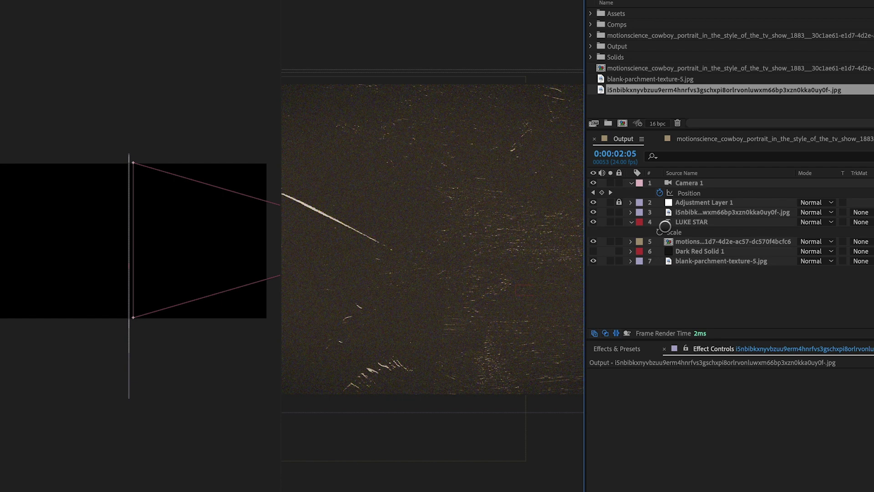
click(680, 212)
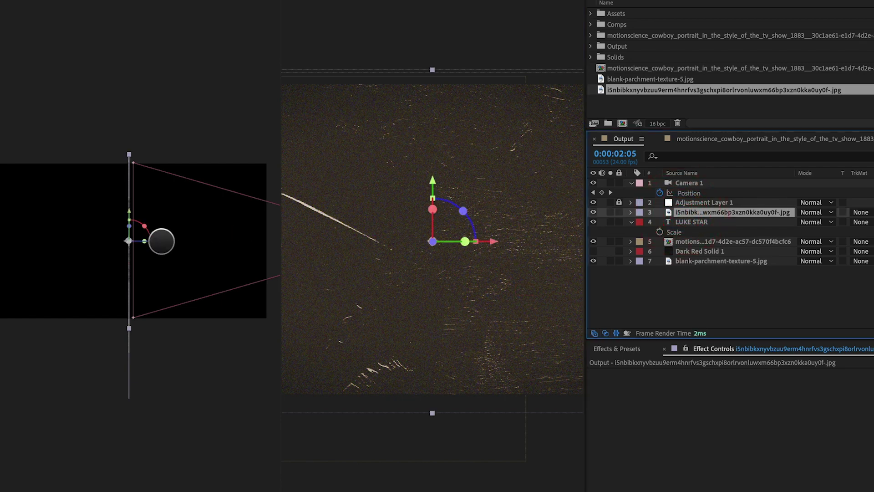
drag(129, 240, 141, 241)
key(s)
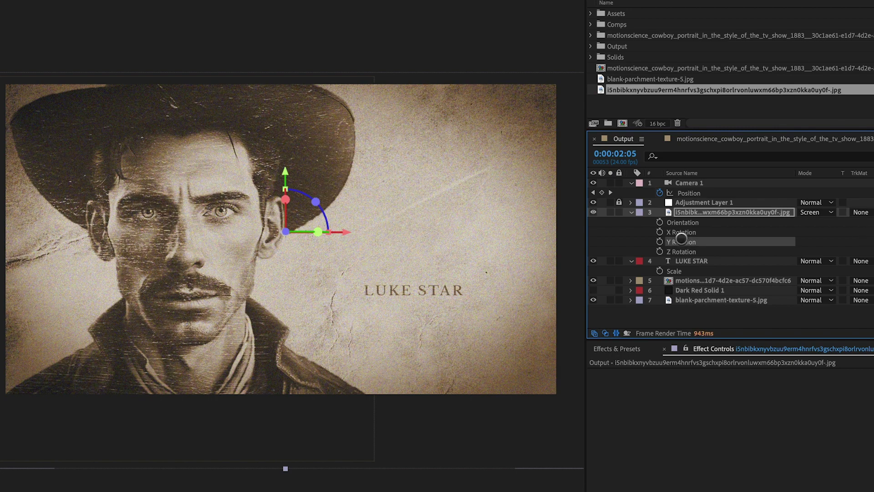
drag(445, 254, 395, 268)
right_click(397, 262)
click(400, 304)
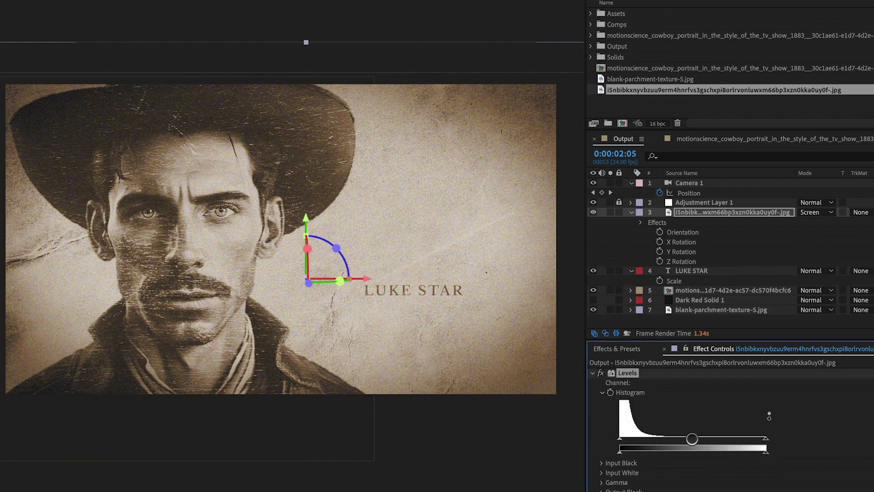
- Raise the texture's Levels gamma and start a Pen mask down the portrait's left and bottom
mouse_move(691, 438)
mouse_down()
mouse_move(676, 438)
mouse_move(705, 439)
mouse_up()
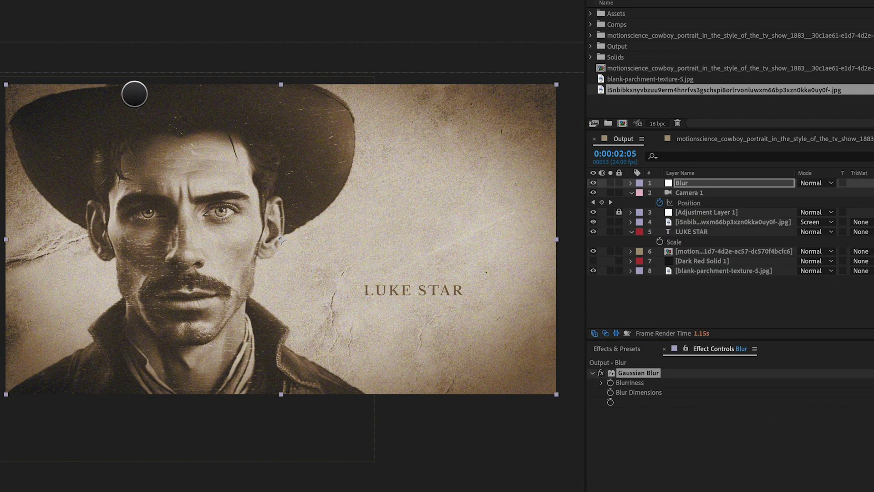
drag(134, 95, 74, 108)
drag(45, 134, 29, 186)
click(26, 301)
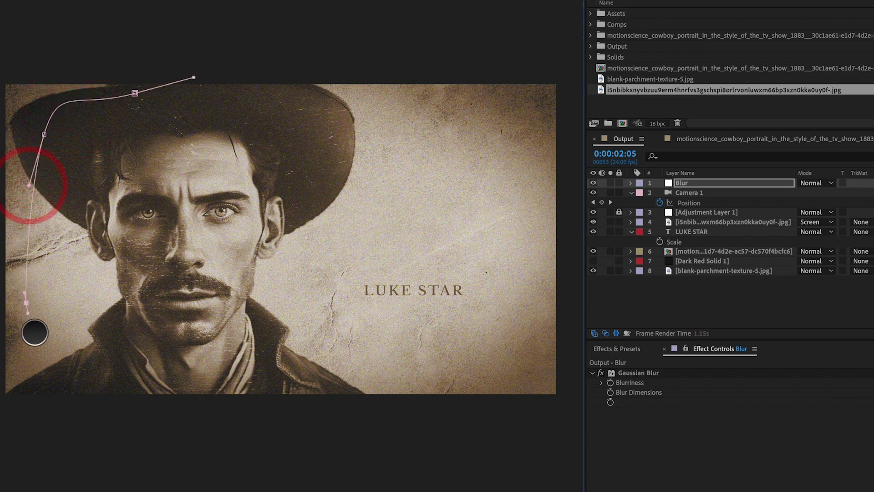
drag(35, 332, 49, 355)
drag(124, 366, 207, 374)
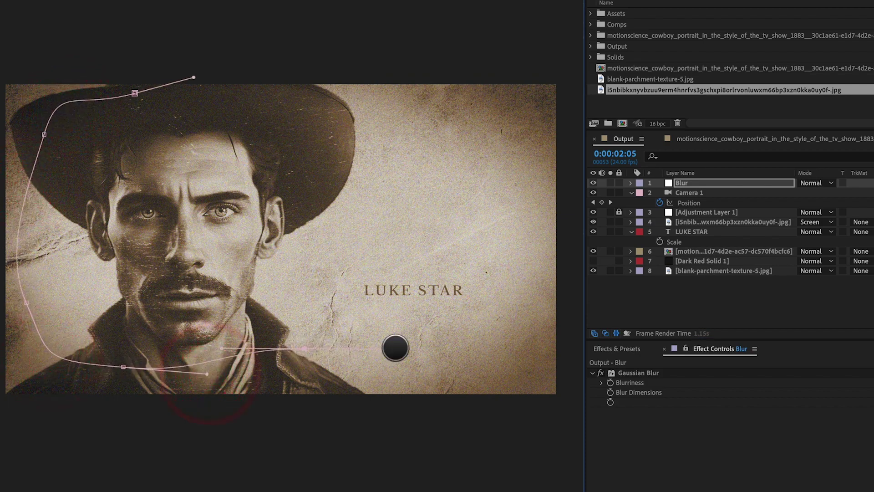
- Close the mask around the portrait and feather it to 135 pixels
drag(527, 365, 550, 344)
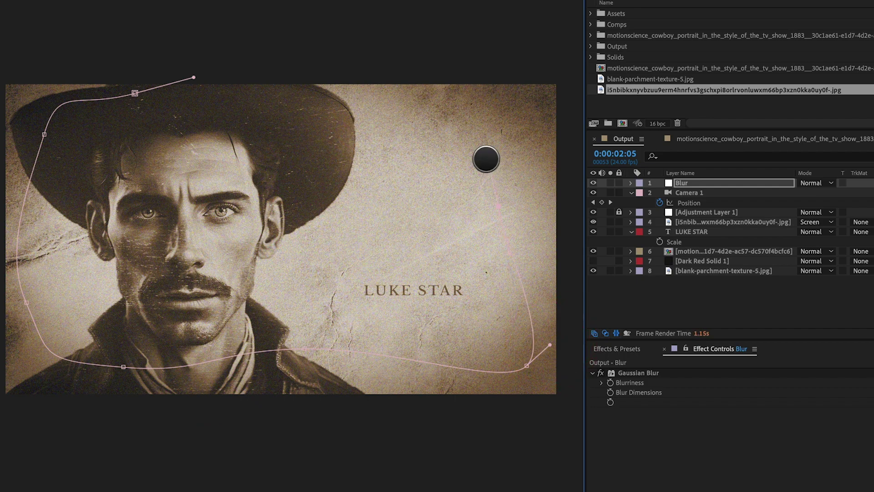
drag(486, 158, 343, 91)
click(135, 92)
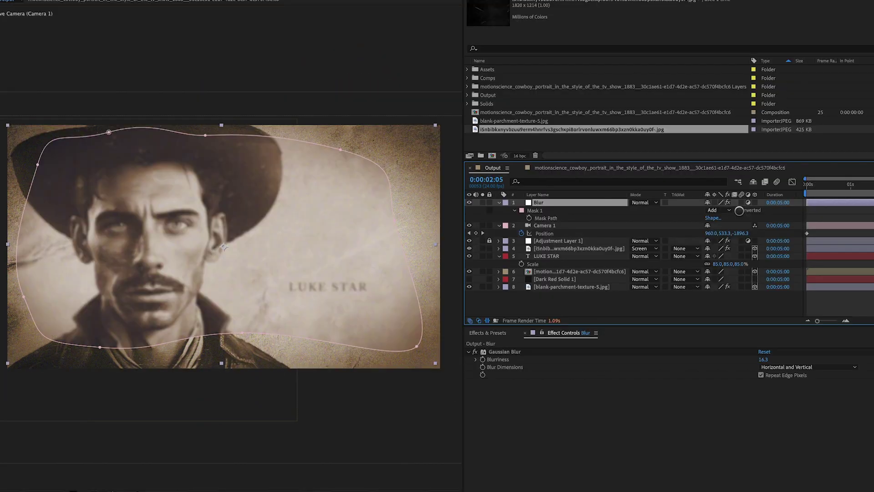
key(f)
drag(721, 217, 764, 224)
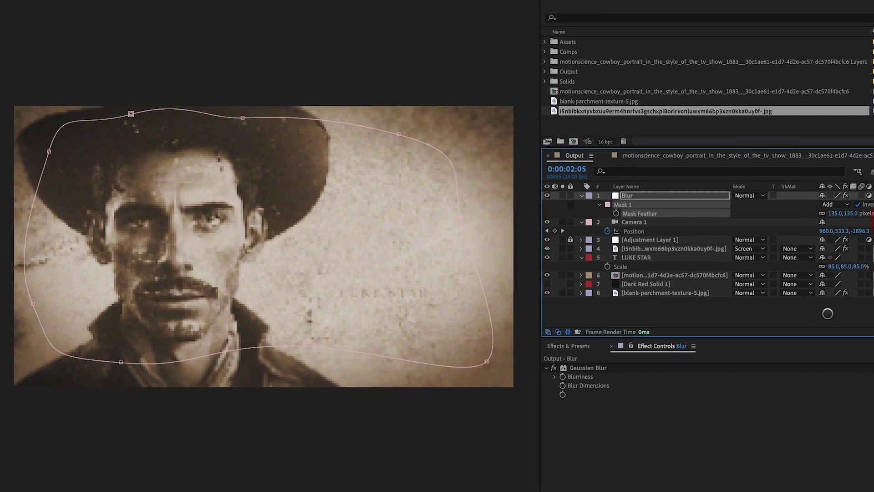